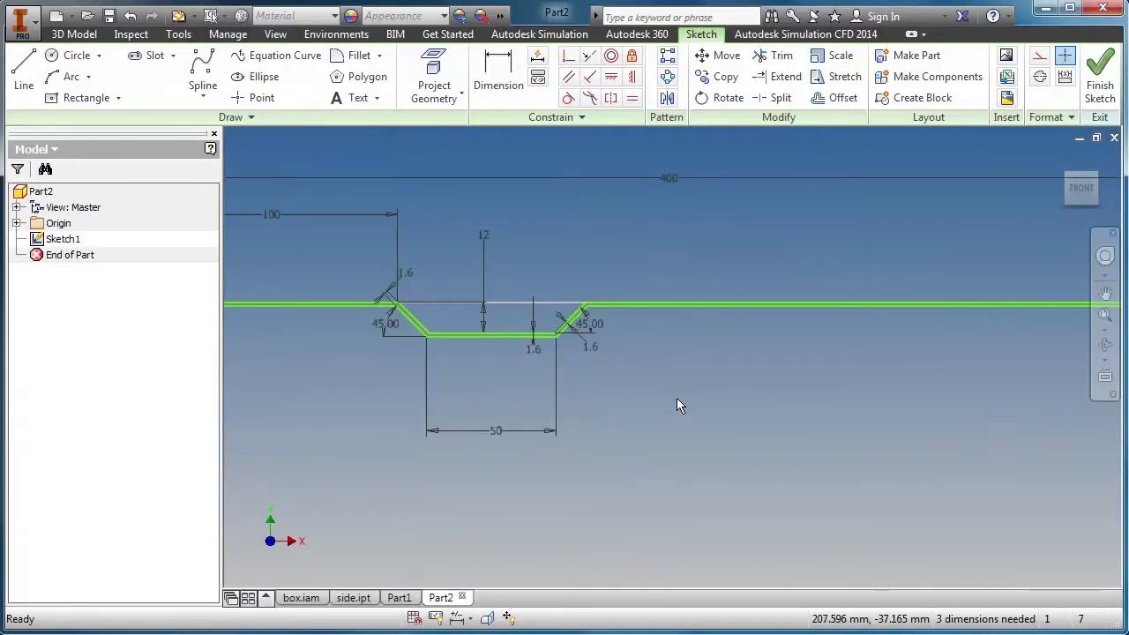
- Run Region Properties on the sidewall profile loop and highlight Ix 10922.388 mm⁴ (area 655.906 mm²)
{"action": "left_click", "coordinate": [134, 36]}
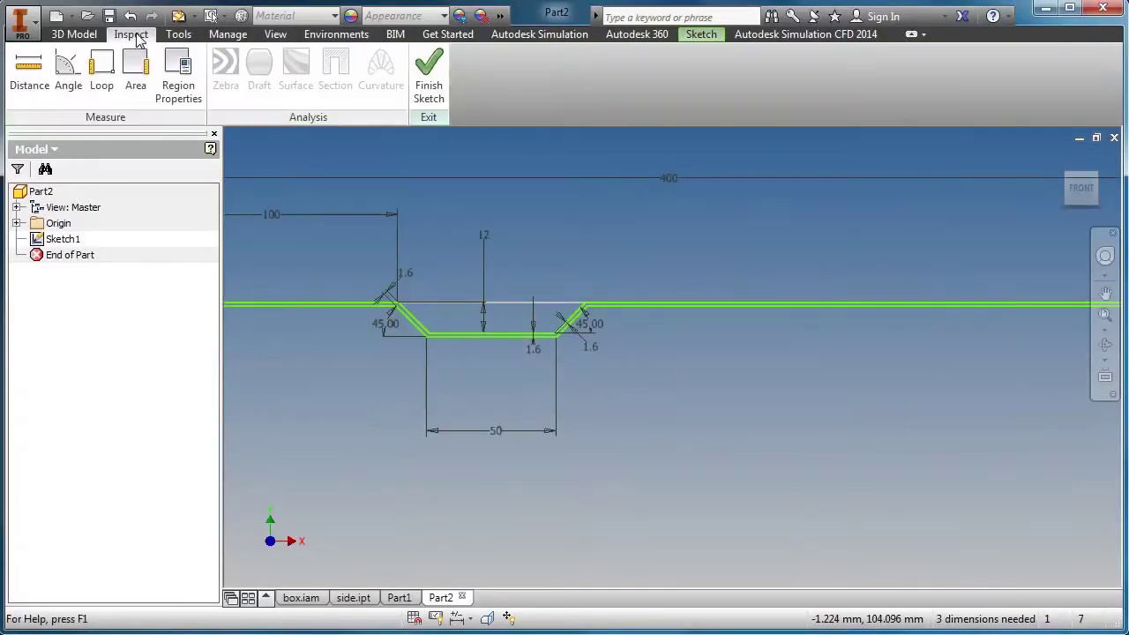
{"action": "left_click", "coordinate": [178, 78]}
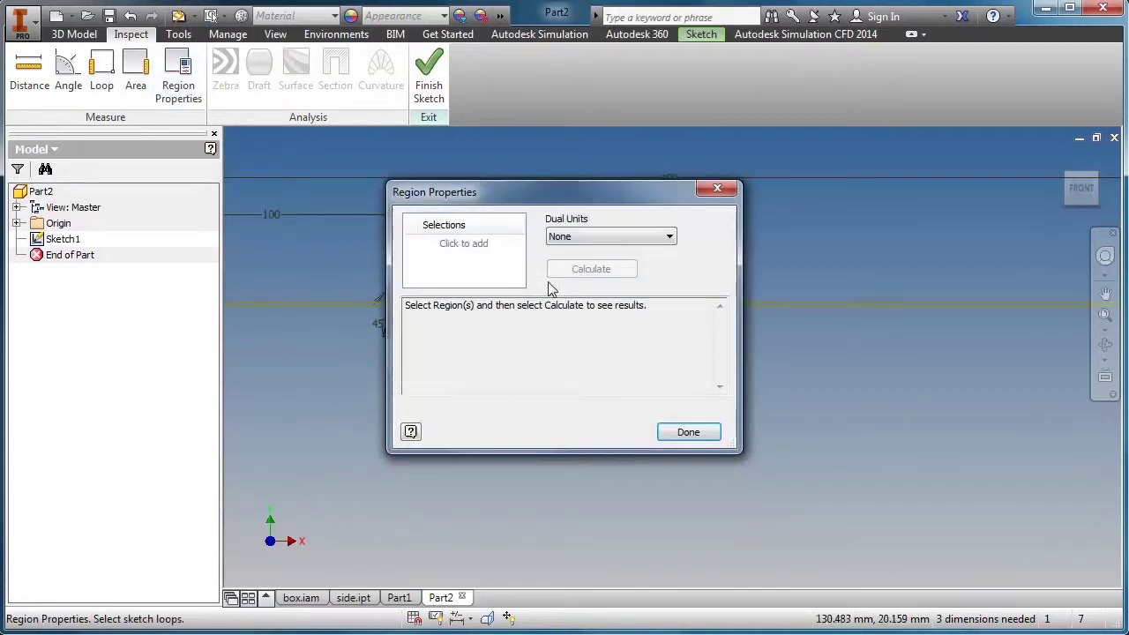
{"action": "left_click_drag", "start_coordinate": [653, 192], "coordinate": [354, 315]}
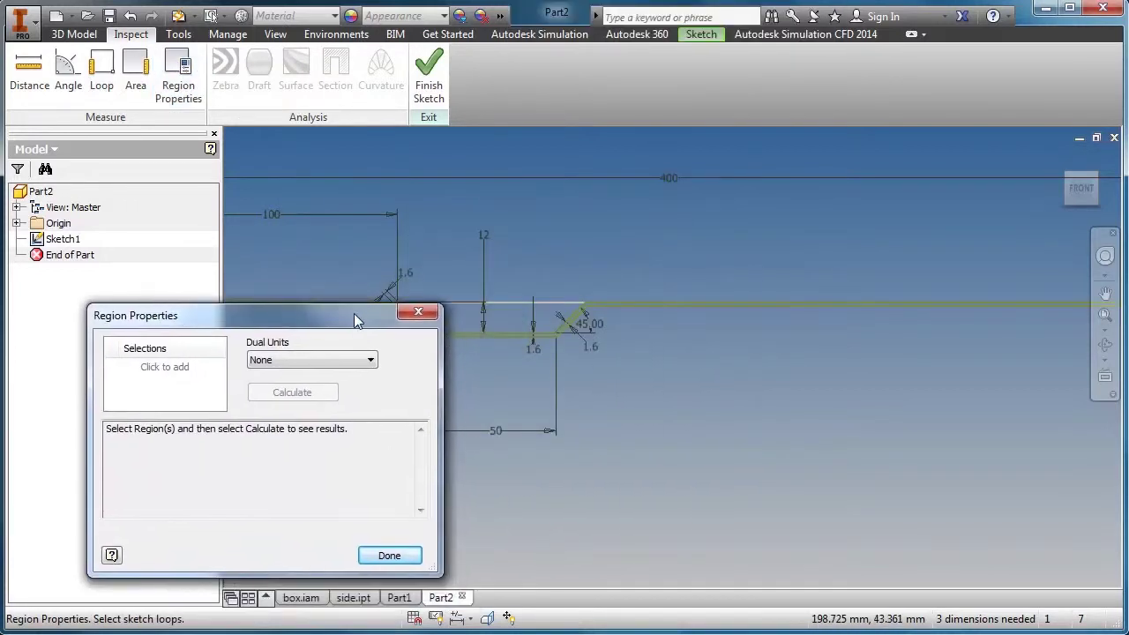
{"action": "scroll", "coordinate": [602, 305], "scroll_direction": "up", "scroll_amount": 2}
{"action": "scroll", "coordinate": [601, 305], "scroll_direction": "up", "scroll_amount": 3}
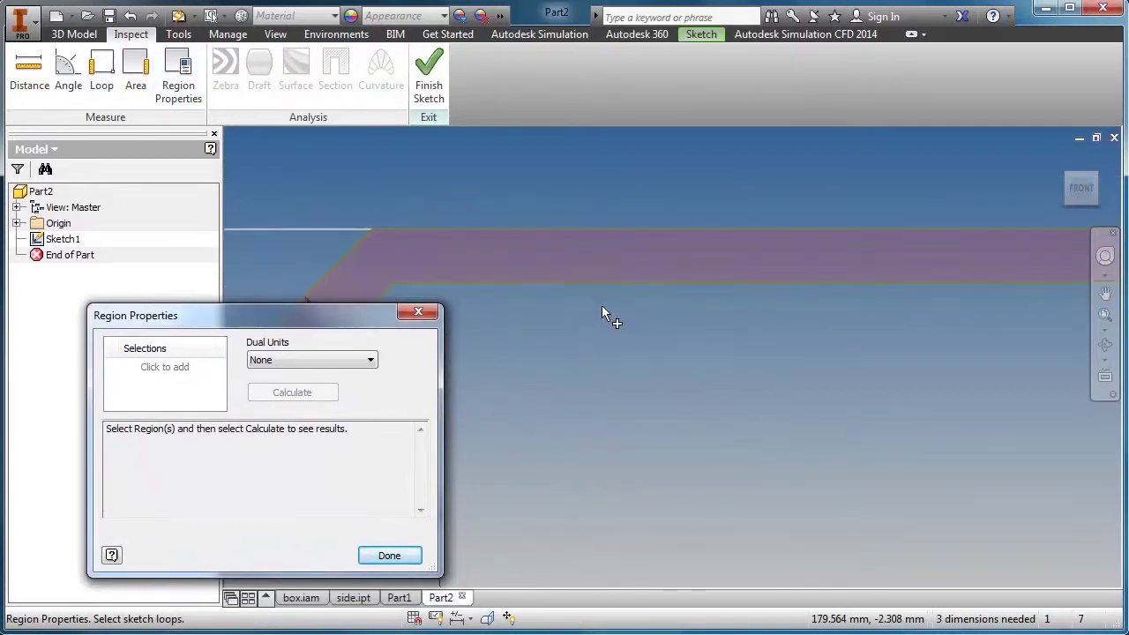
{"action": "left_click", "coordinate": [582, 262]}
{"action": "left_click", "coordinate": [292, 391]}
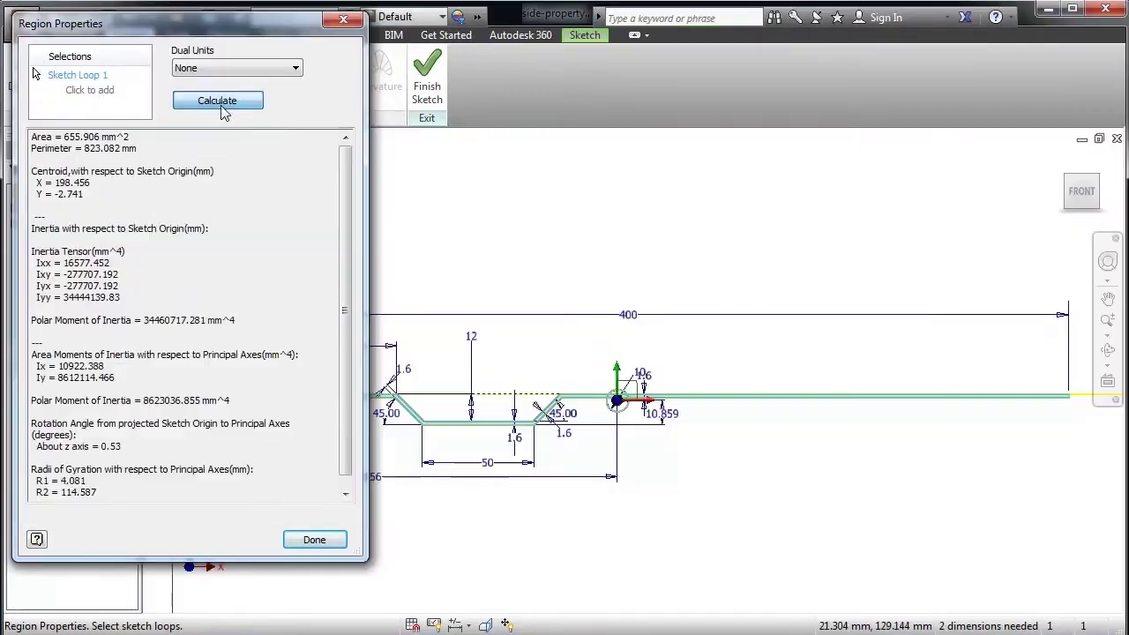
{"action": "left_click_drag", "start_coordinate": [58, 366], "coordinate": [234, 364]}
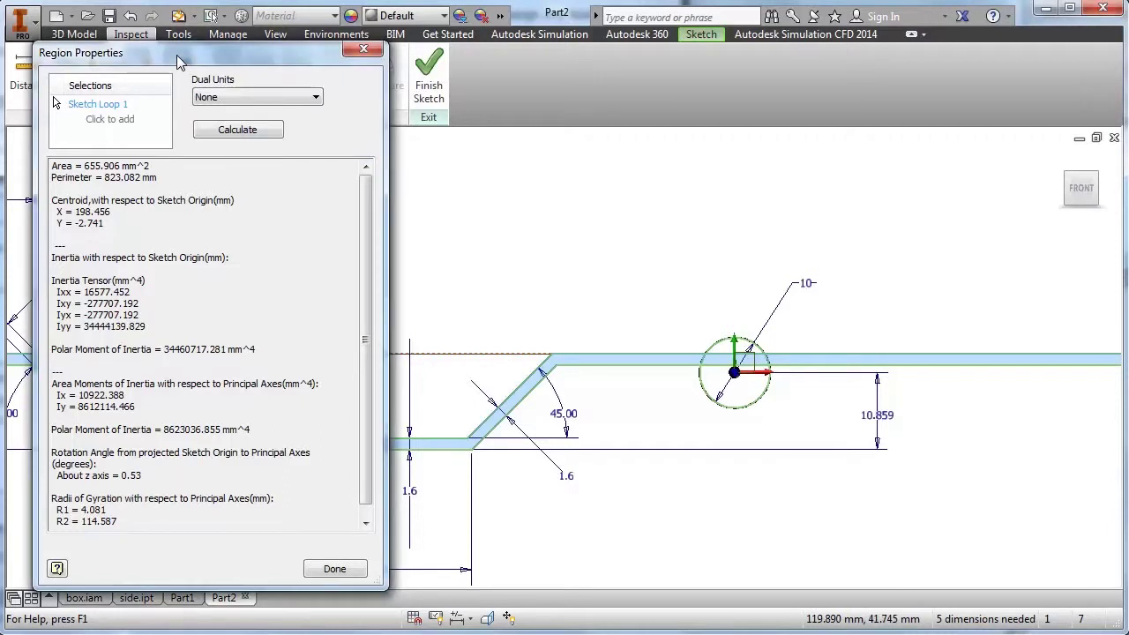
{"action": "mouse_move", "coordinate": [181, 55]}
{"action": "left_mouse_down"}
{"action": "mouse_move", "coordinate": [211, 16]}
{"action": "mouse_move", "coordinate": [139, 16]}
{"action": "left_mouse_up"}
{"action": "scroll", "coordinate": [660, 282], "scroll_direction": "up", "scroll_amount": 5}
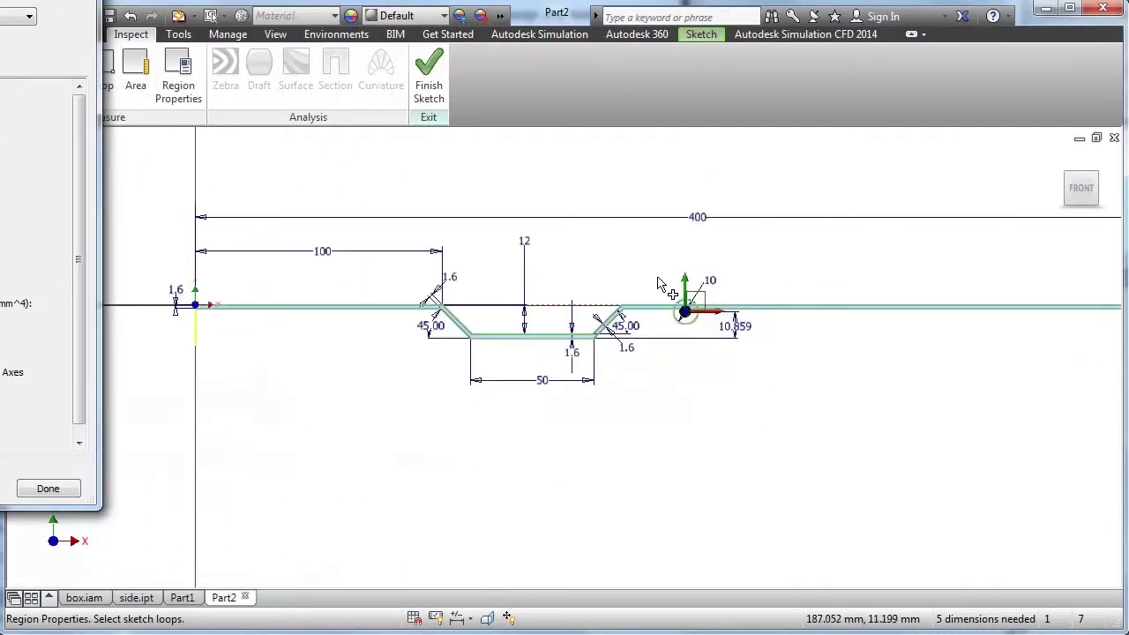
{"action": "scroll", "coordinate": [707, 323], "scroll_direction": "down", "scroll_amount": 5}
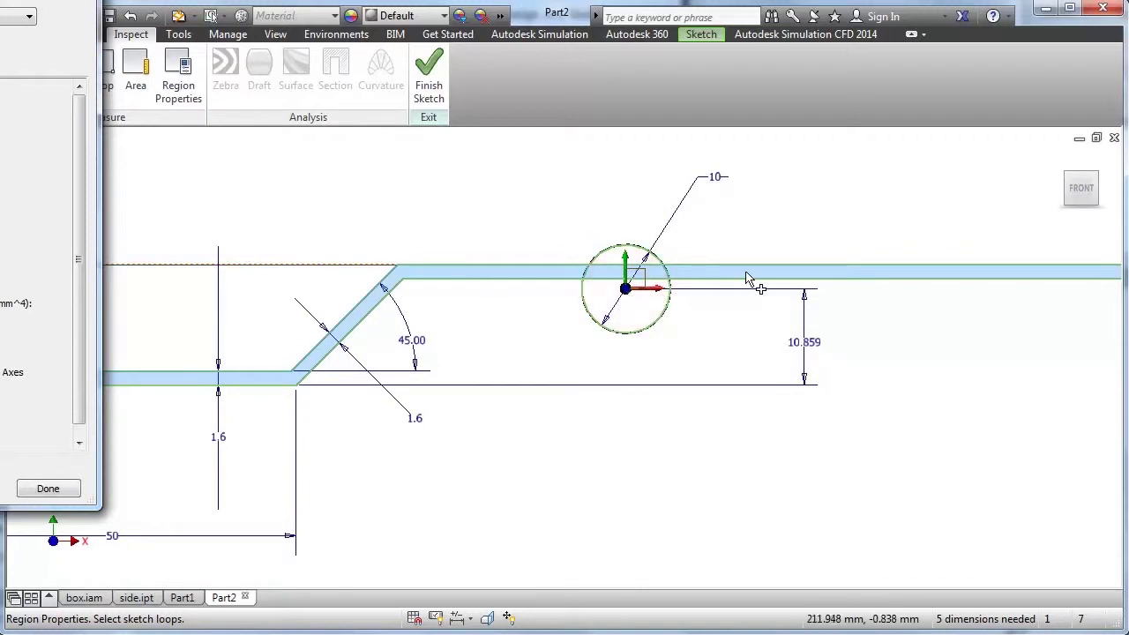
{"action": "left_click_drag", "start_coordinate": [1, 1], "coordinate": [216, 40]}
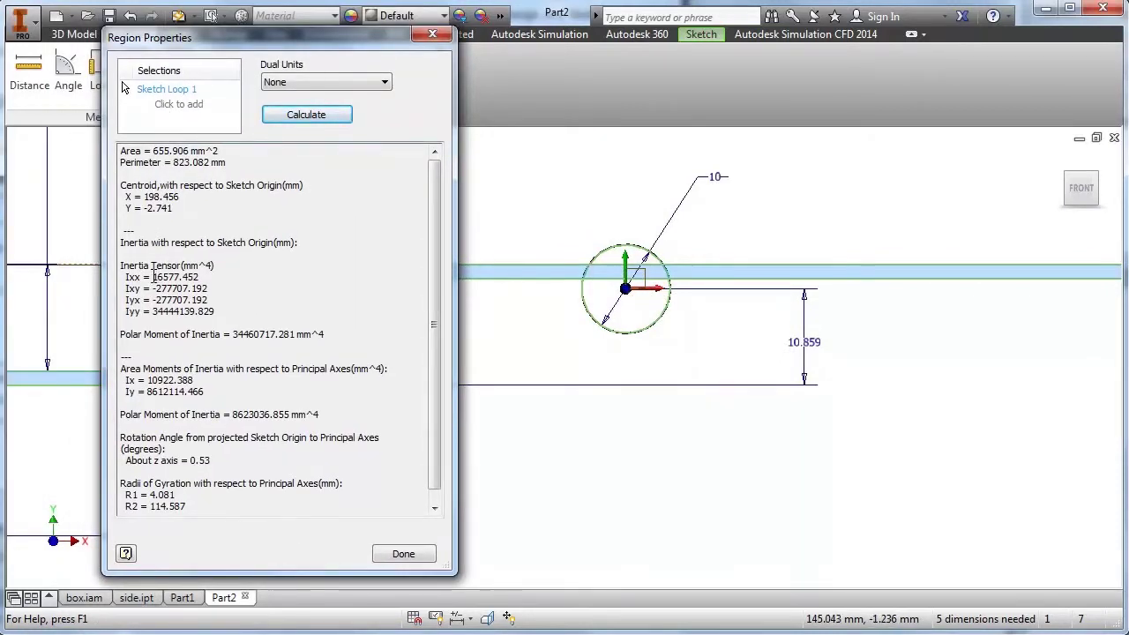
{"action": "left_click_drag", "start_coordinate": [153, 276], "coordinate": [179, 277]}
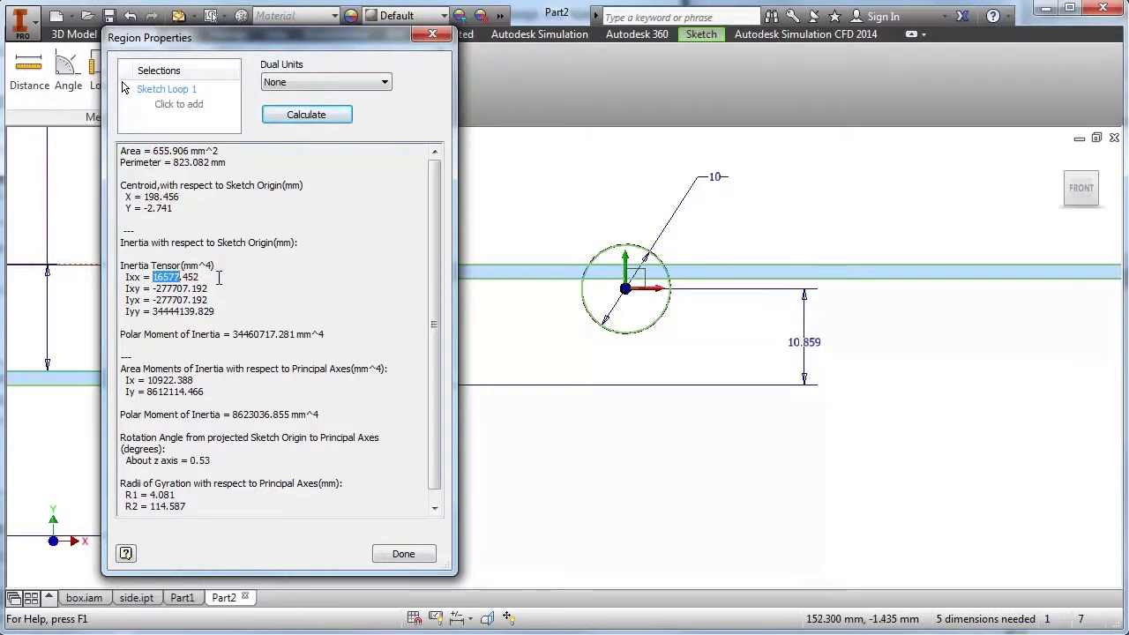
{"action": "left_click_drag", "start_coordinate": [201, 277], "coordinate": [153, 273]}
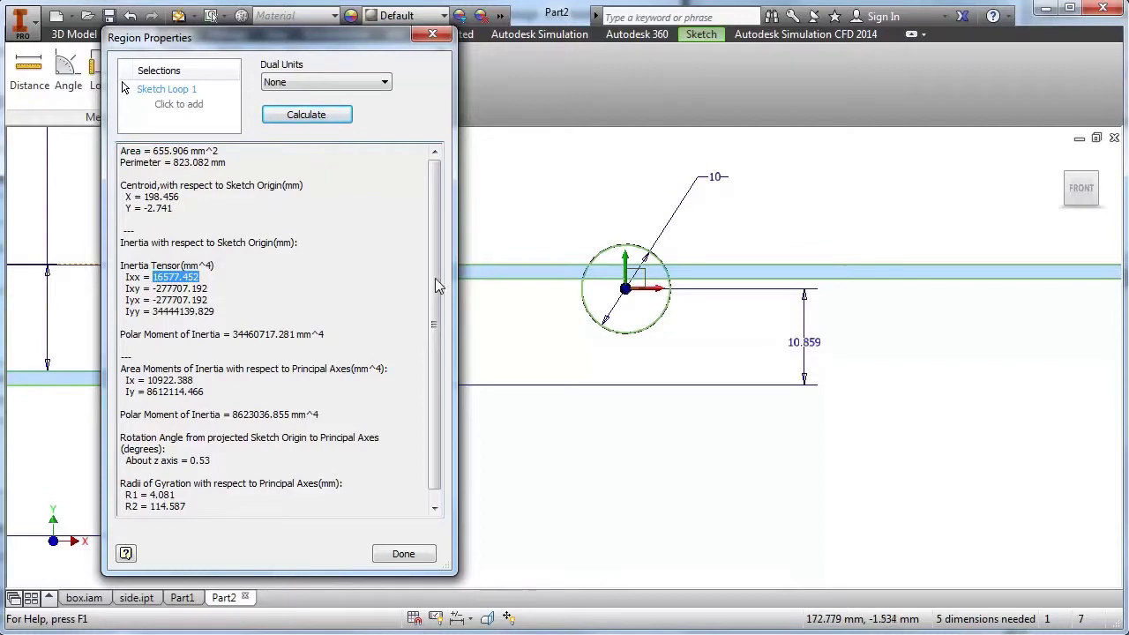
{"action": "left_click_drag", "start_coordinate": [350, 37], "coordinate": [1, 2]}
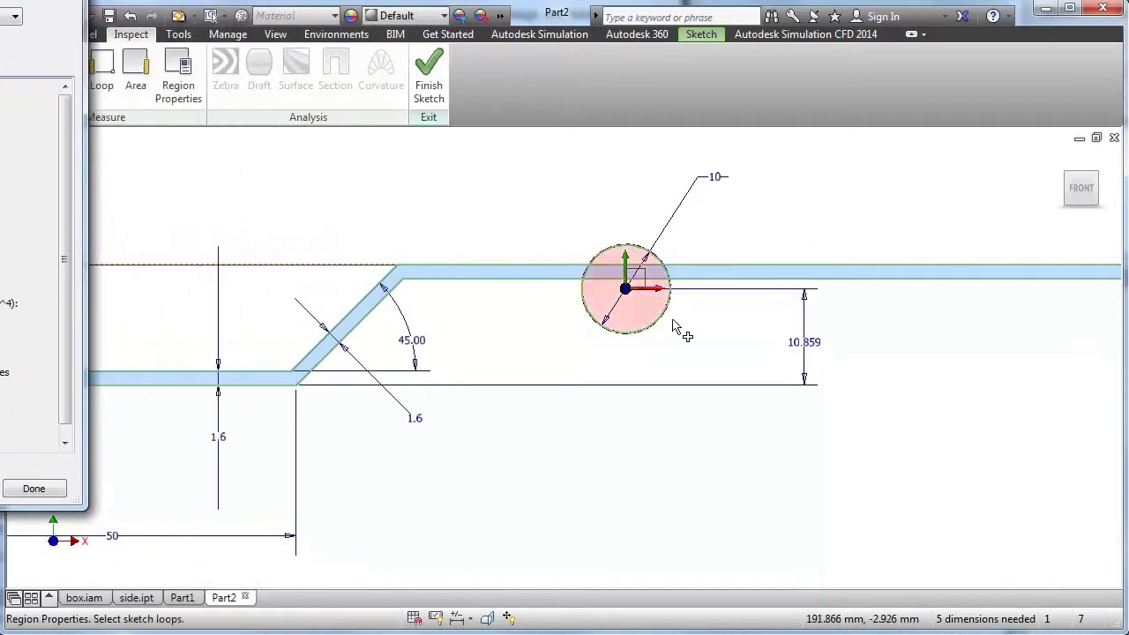
{"action": "scroll", "coordinate": [752, 362], "scroll_direction": "down", "scroll_amount": 2}
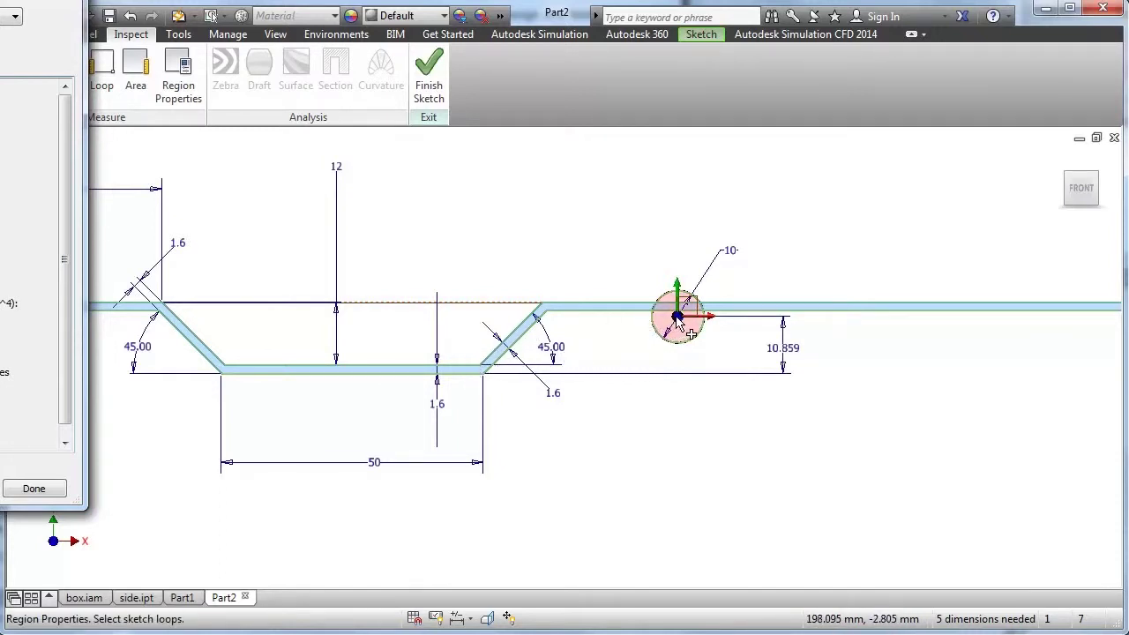
{"action": "scroll", "coordinate": [692, 324], "scroll_direction": "down", "scroll_amount": 3}
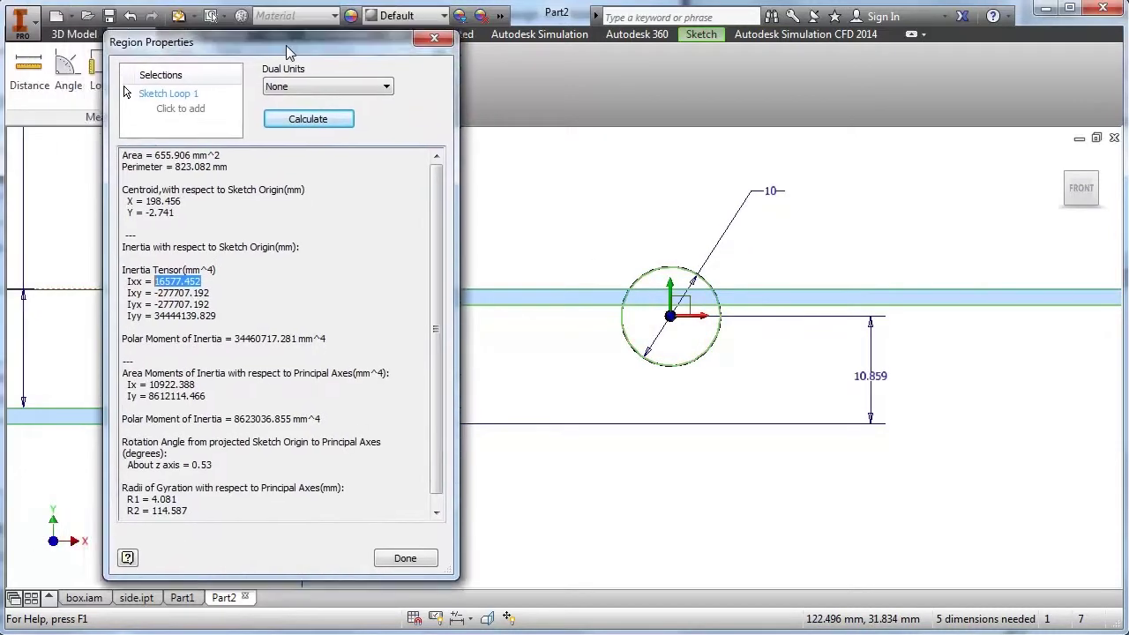
{"action": "left_click_drag", "start_coordinate": [286, 45], "coordinate": [271, 62]}
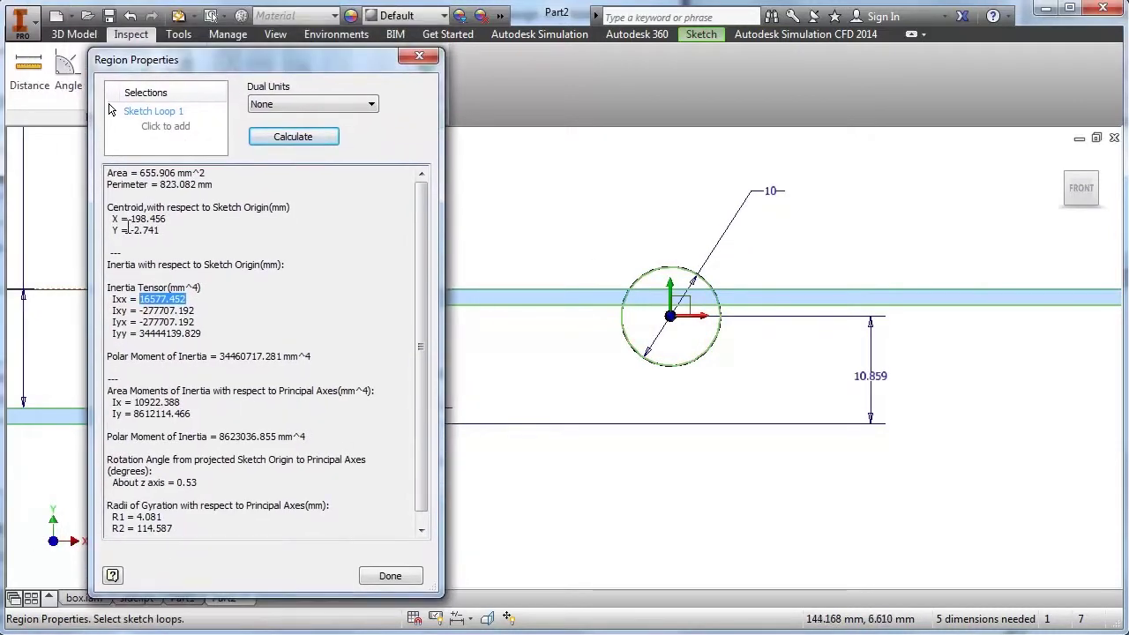
- Mark the centroid Y value and move the Region Properties results off the sketch
{"action": "left_click_drag", "start_coordinate": [111, 229], "coordinate": [156, 230]}
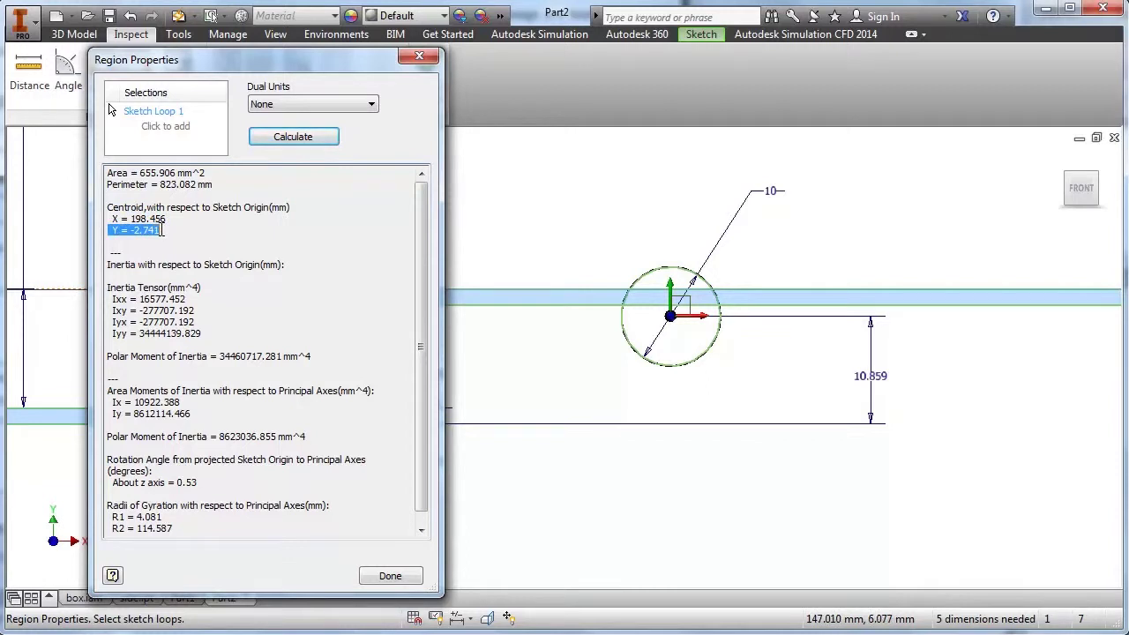
{"action": "left_click_drag", "start_coordinate": [256, 59], "coordinate": [0, 0]}
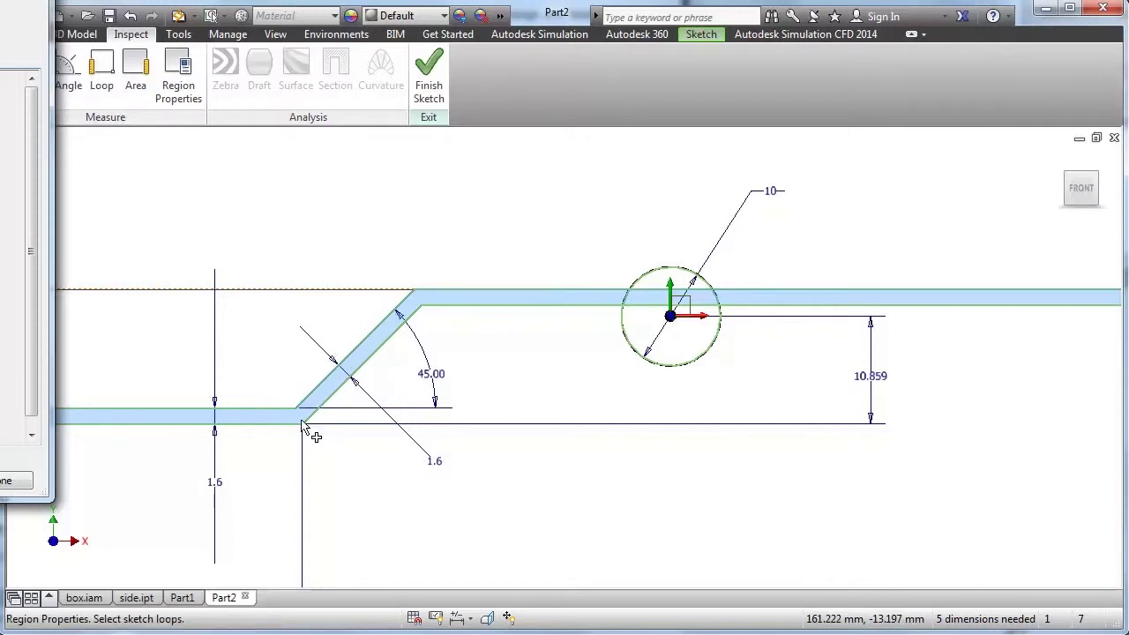
{"action": "scroll", "coordinate": [622, 398], "scroll_direction": "down", "scroll_amount": 2}
{"action": "scroll", "coordinate": [609, 379], "scroll_direction": "down", "scroll_amount": 3}
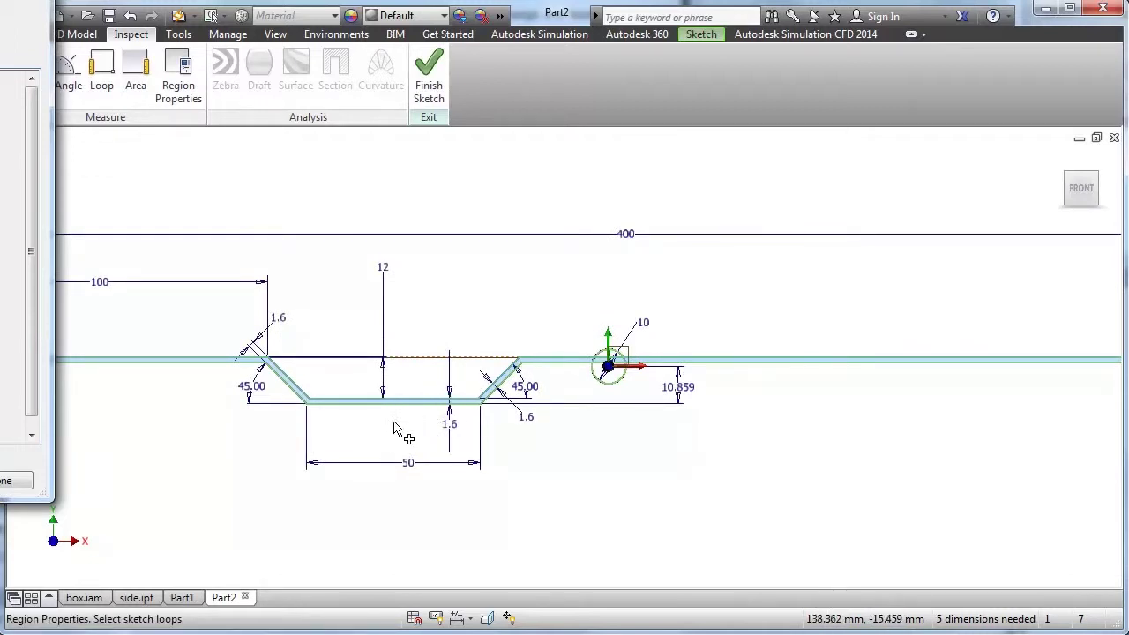
{"action": "left_click_drag", "start_coordinate": [253, 38], "coordinate": [5, 26]}
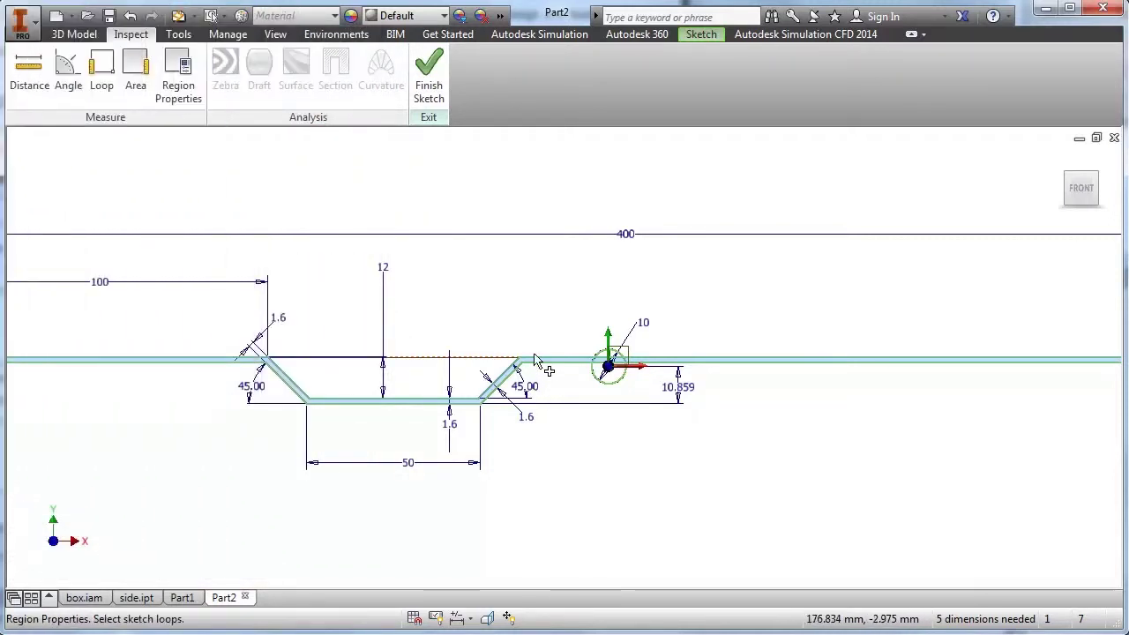
{"action": "scroll", "coordinate": [654, 396], "scroll_direction": "up", "scroll_amount": 5}
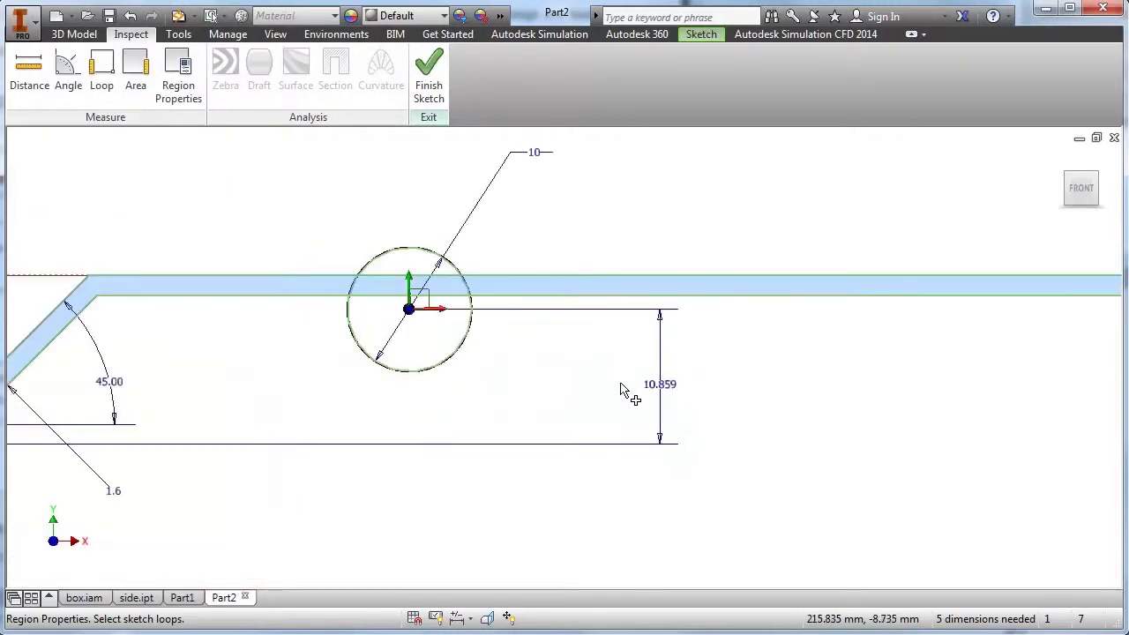
{"action": "scroll", "coordinate": [655, 390], "scroll_direction": "down", "scroll_amount": 4}
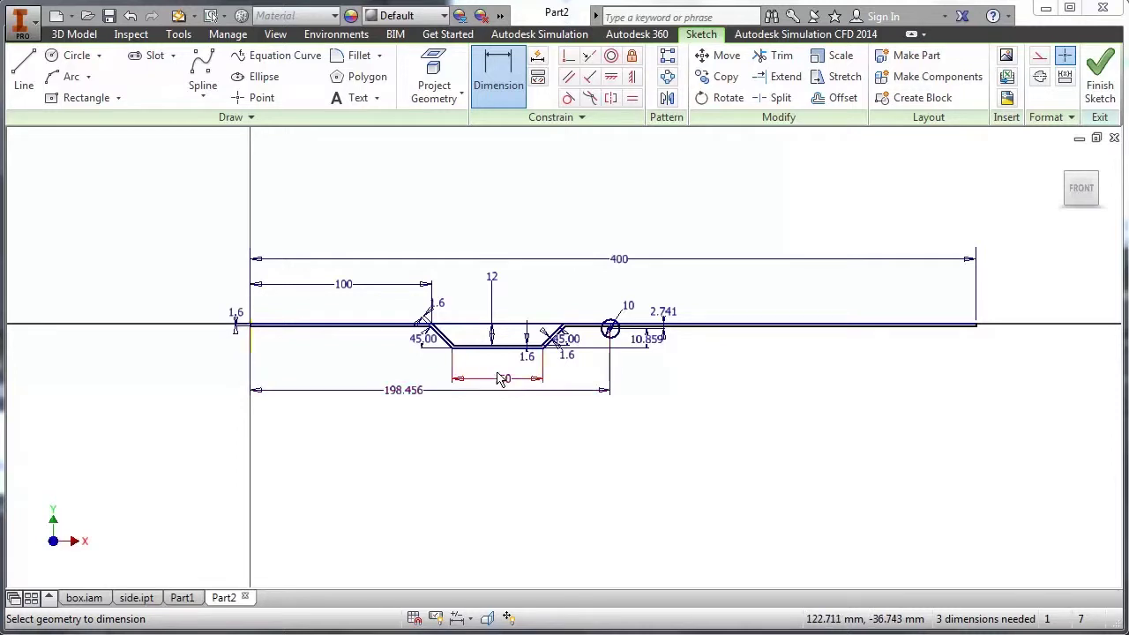
- Change the 50 mm step-out width dimension to 100
{"action": "left_click", "coordinate": [508, 381]}
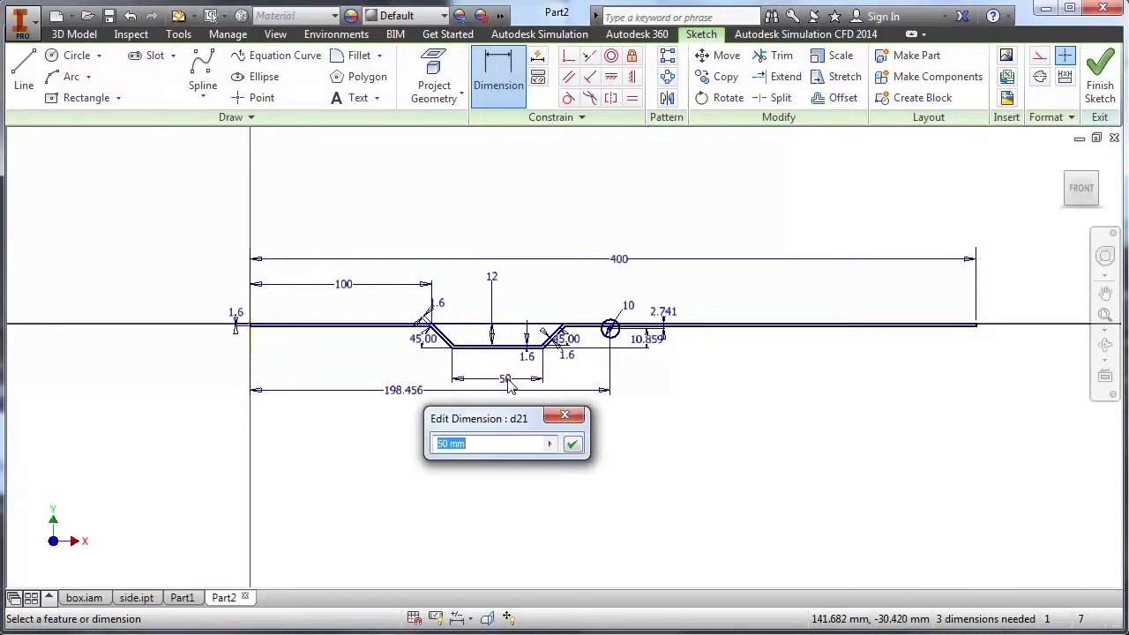
{"action": "type", "text": "100"}
{"action": "key", "text": "Return"}
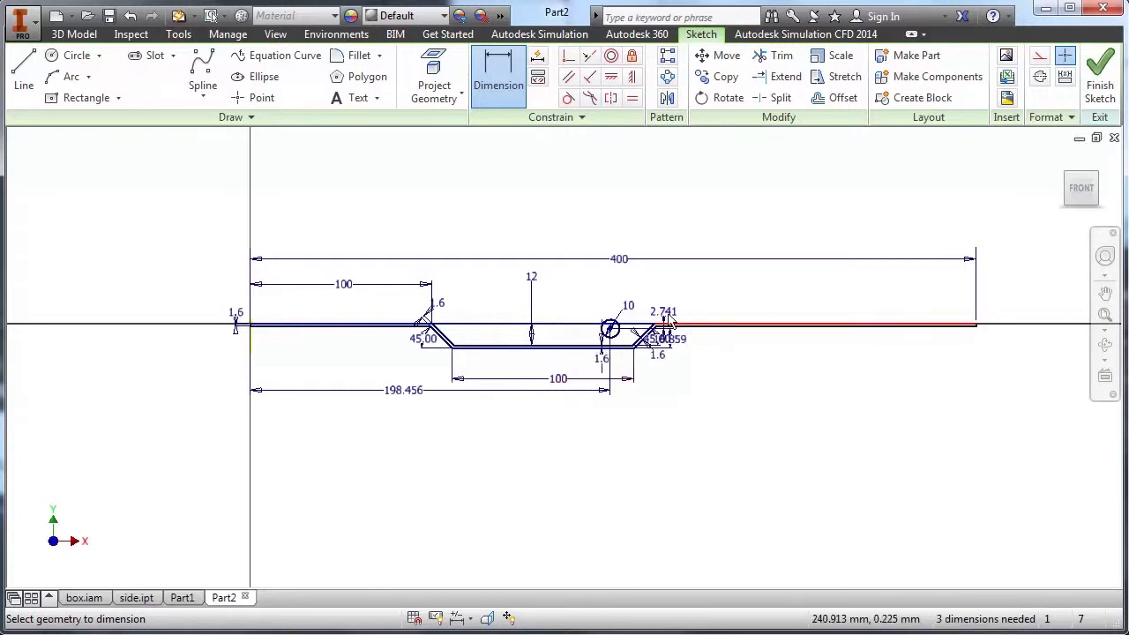
{"action": "scroll", "coordinate": [614, 309], "scroll_direction": "up", "scroll_amount": 3}
{"action": "scroll", "coordinate": [512, 309], "scroll_direction": "down", "scroll_amount": 2}
- Run Region Properties on the widened profile loop and highlight Ix 17211.481 mm⁴
{"action": "left_click", "coordinate": [132, 35]}
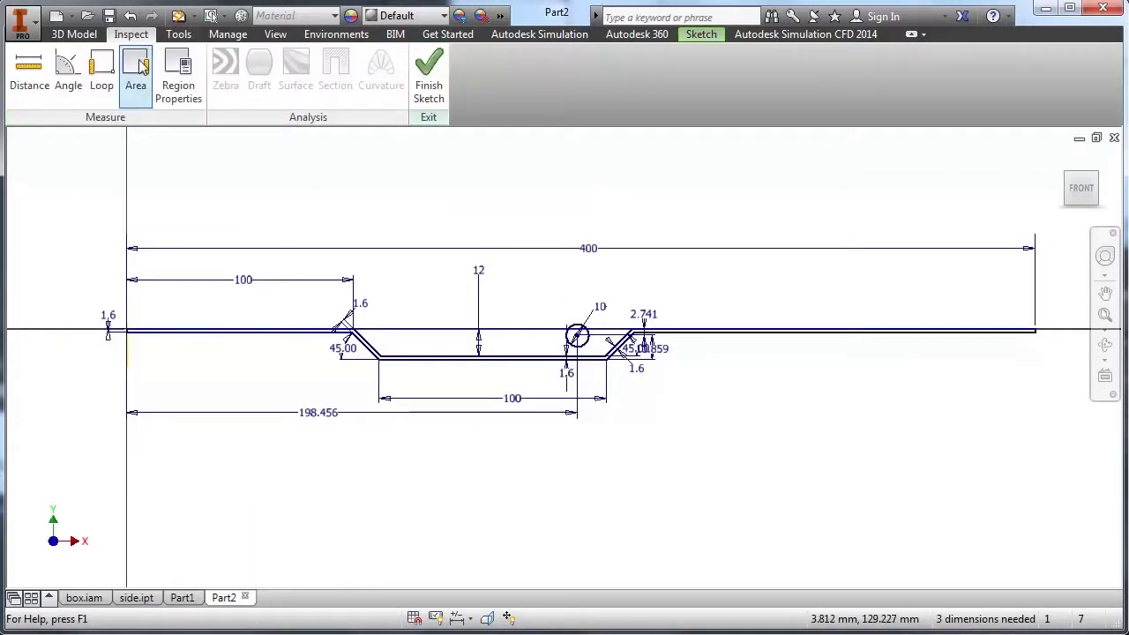
{"action": "left_click", "coordinate": [188, 77]}
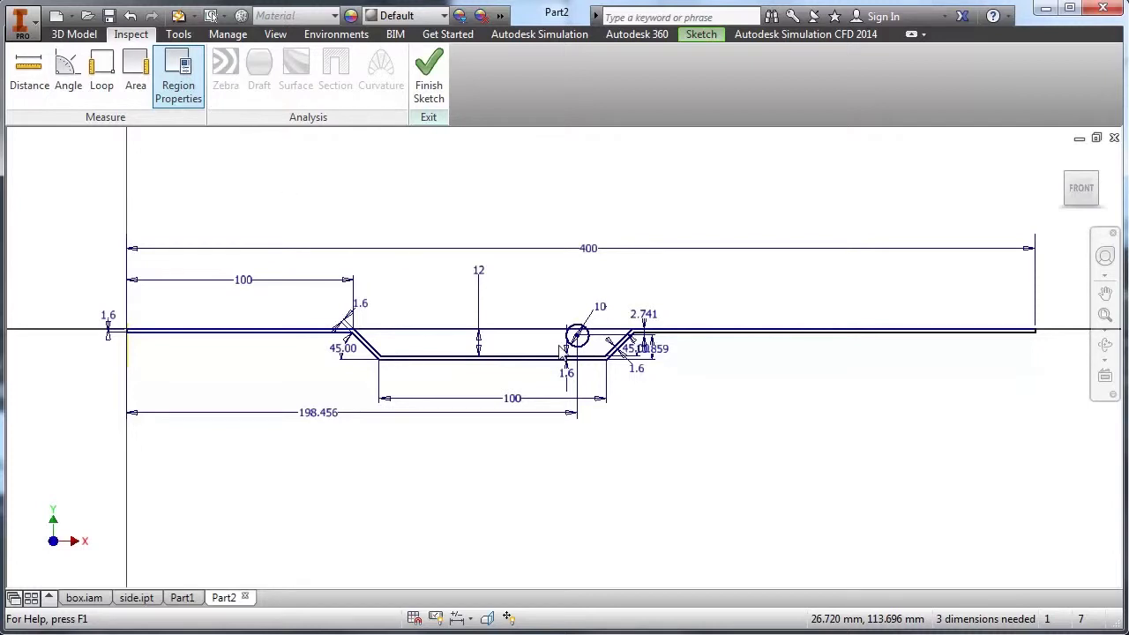
{"action": "mouse_move", "coordinate": [601, 199]}
{"action": "left_mouse_down"}
{"action": "mouse_move", "coordinate": [432, 176]}
{"action": "mouse_move", "coordinate": [152, 187]}
{"action": "left_mouse_up"}
{"action": "scroll", "coordinate": [695, 335], "scroll_direction": "up", "scroll_amount": 2}
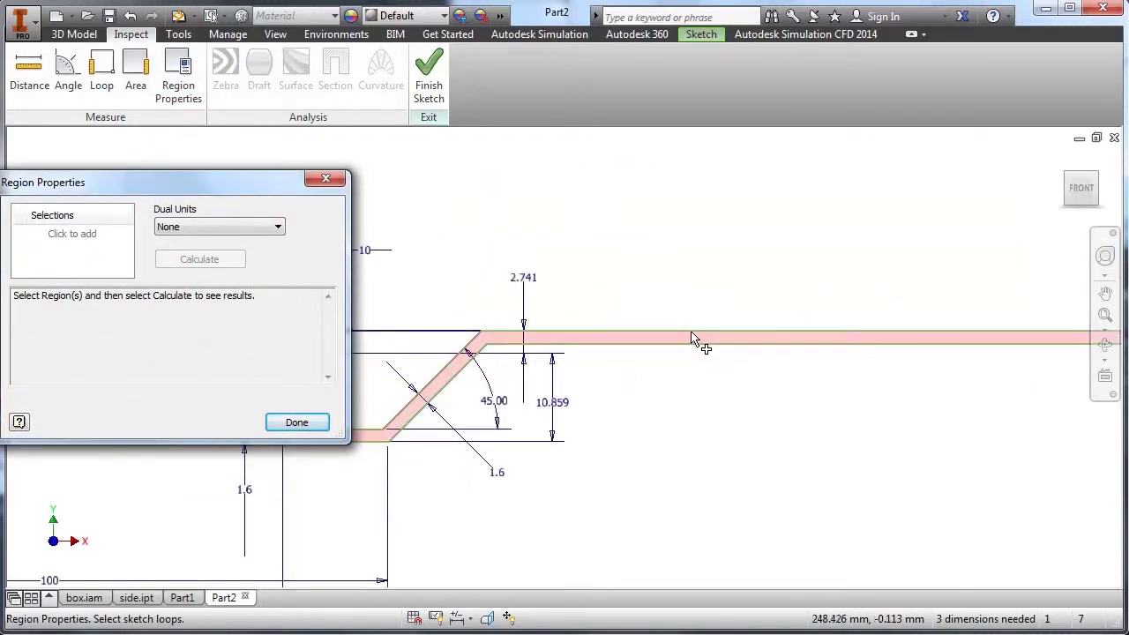
{"action": "left_click", "coordinate": [694, 339]}
{"action": "scroll", "coordinate": [779, 292], "scroll_direction": "down", "scroll_amount": 2}
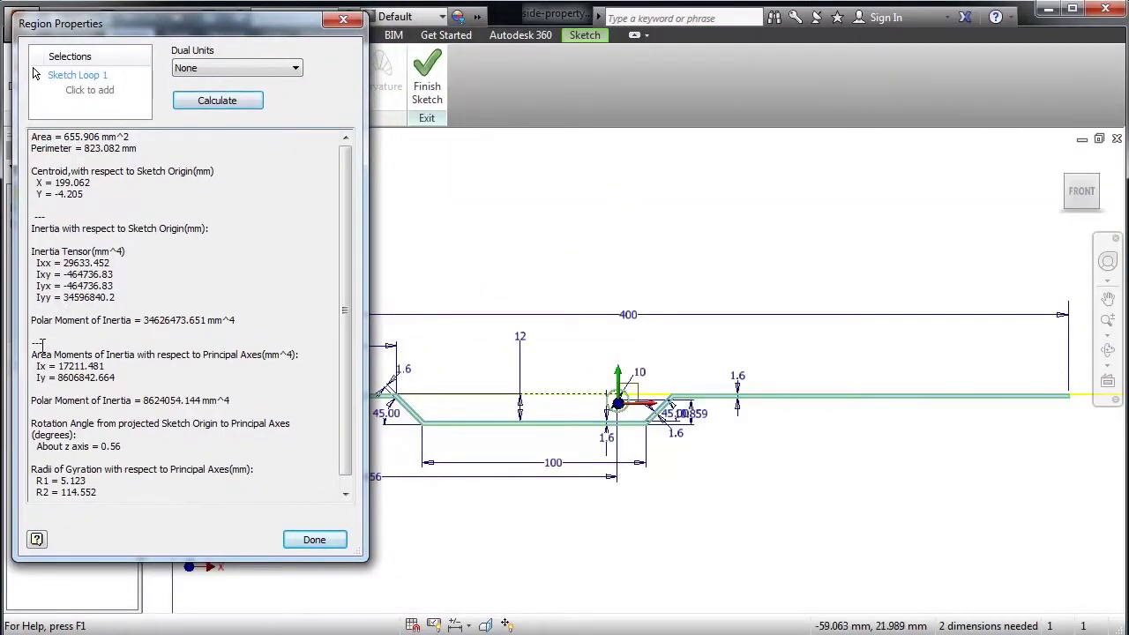
{"action": "left_click_drag", "start_coordinate": [33, 354], "coordinate": [240, 362]}
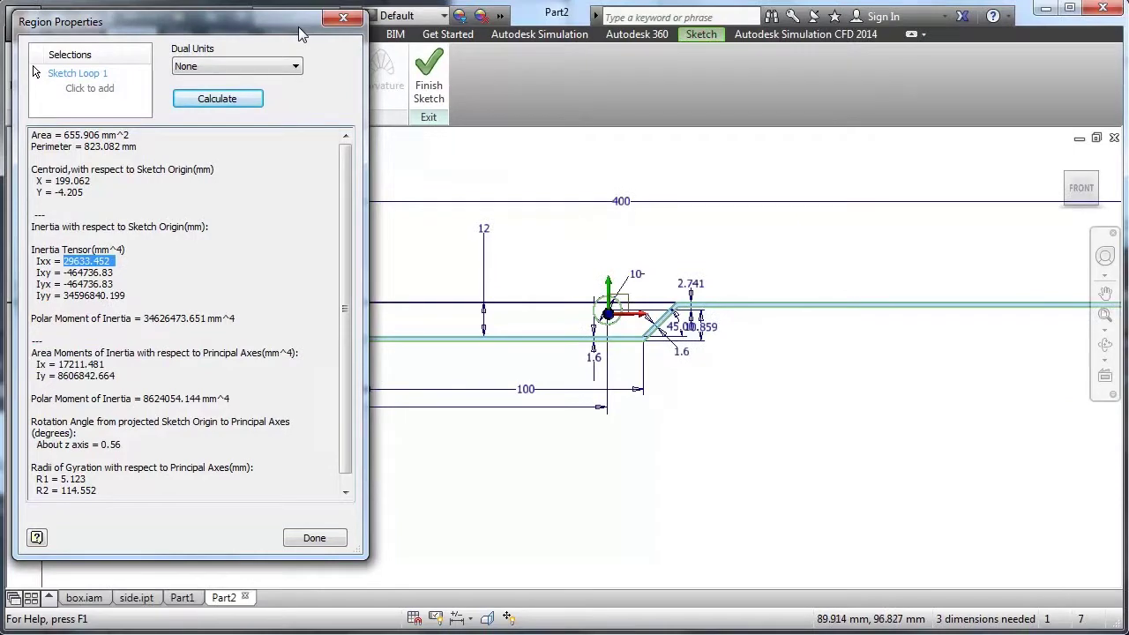
- Move the results aside to inspect the sketch, then close Region Properties
{"action": "left_click_drag", "start_coordinate": [298, 27], "coordinate": [104, 26]}
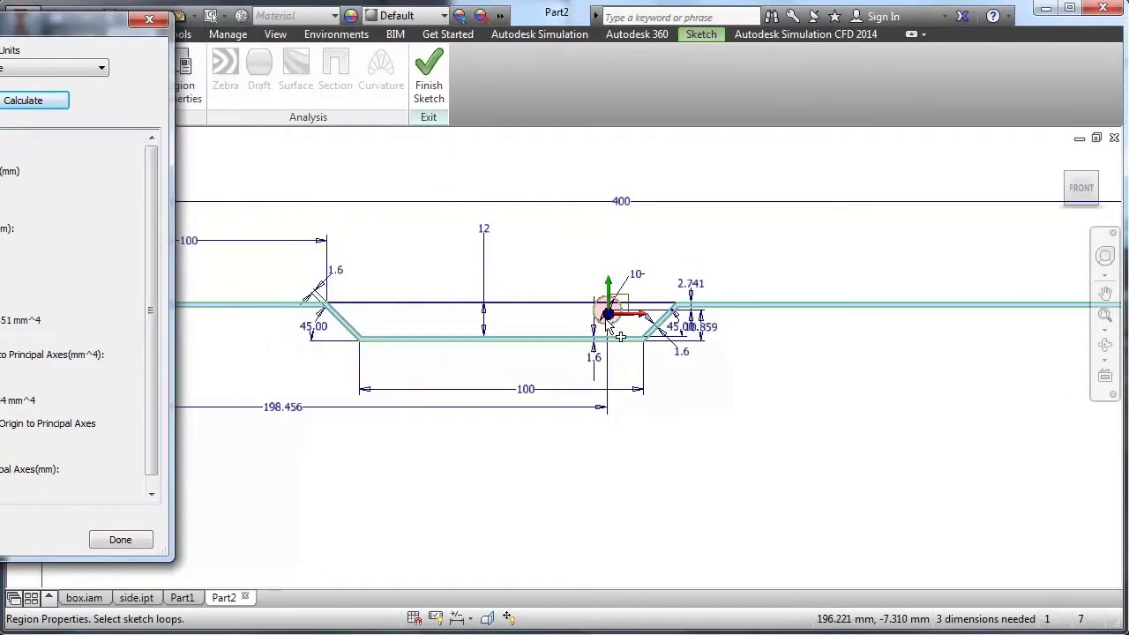
{"action": "scroll", "coordinate": [608, 324], "scroll_direction": "down", "scroll_amount": 5}
{"action": "scroll", "coordinate": [608, 291], "scroll_direction": "down", "scroll_amount": 2}
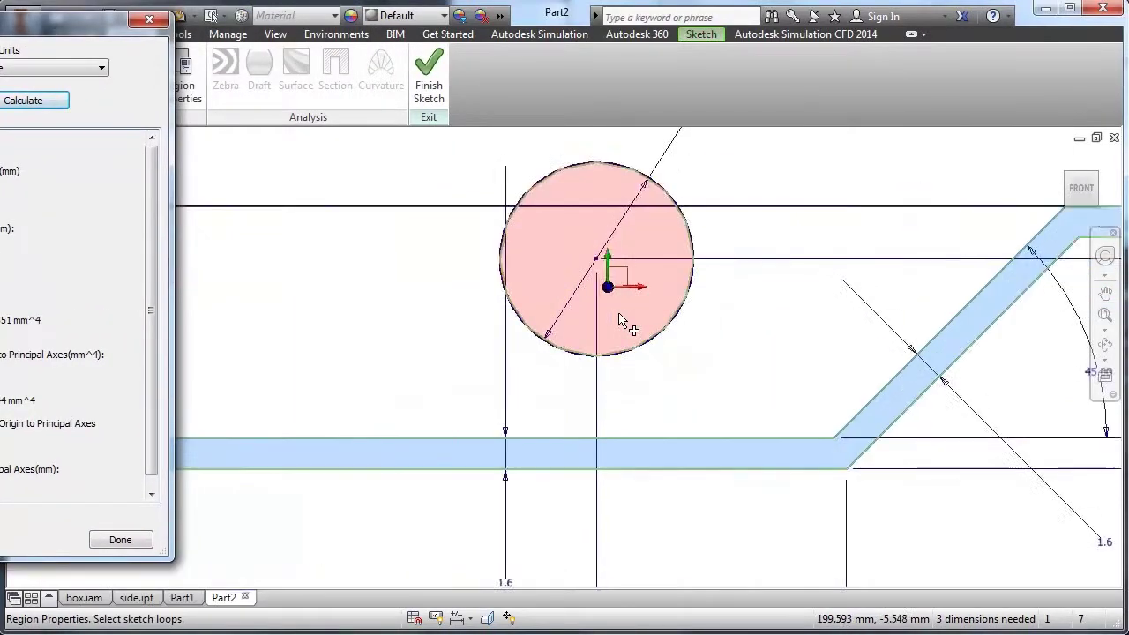
{"action": "scroll", "coordinate": [601, 272], "scroll_direction": "down", "scroll_amount": 2}
{"action": "scroll", "coordinate": [601, 272], "scroll_direction": "up", "scroll_amount": 2}
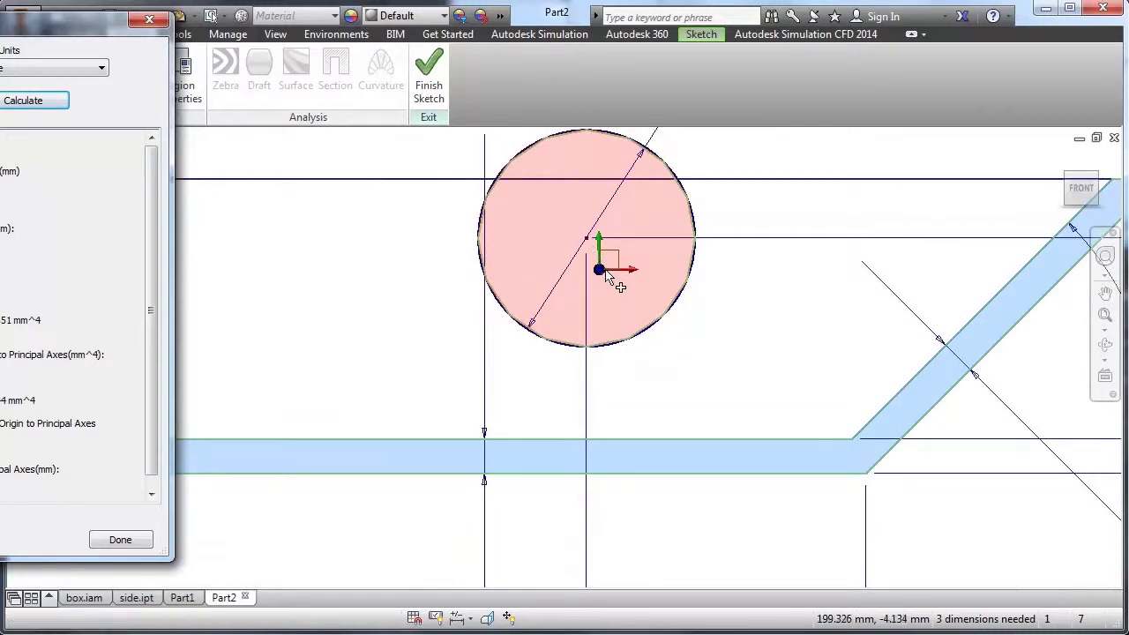
{"action": "scroll", "coordinate": [675, 295], "scroll_direction": "up", "scroll_amount": 2}
{"action": "scroll", "coordinate": [680, 303], "scroll_direction": "up", "scroll_amount": 1}
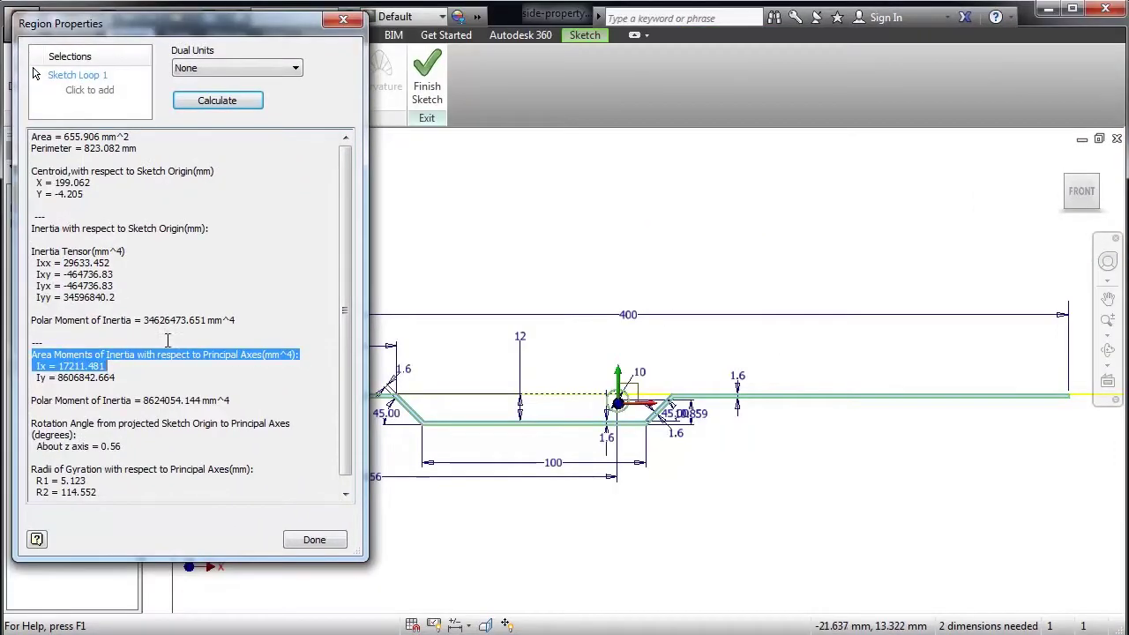
{"action": "left_click", "coordinate": [343, 21]}
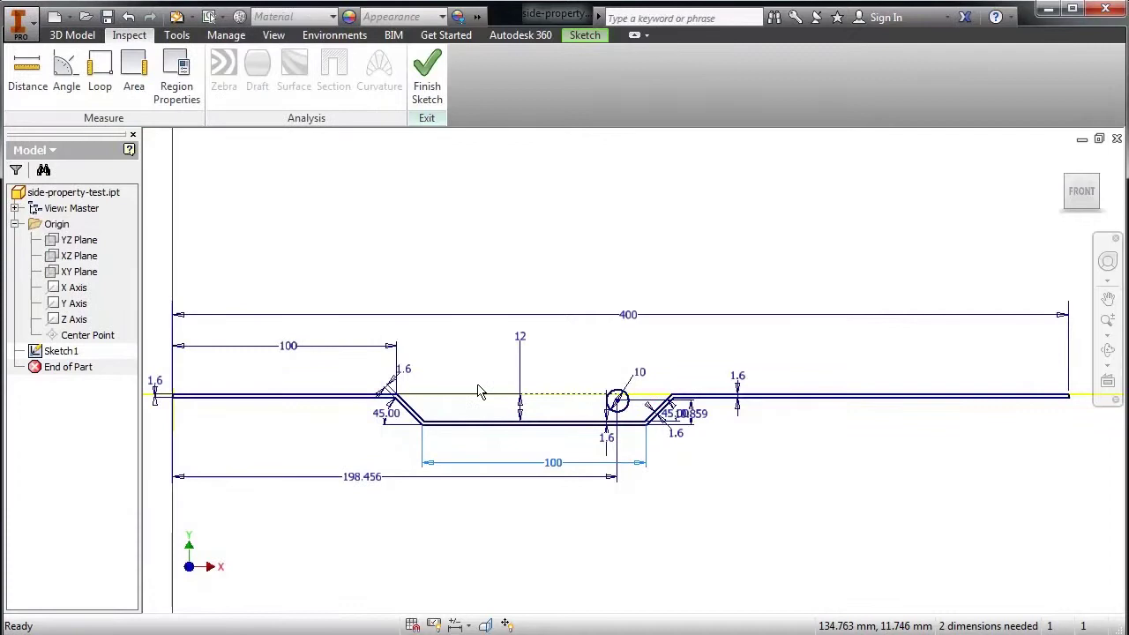
- Change the step-out width dimension from 100 back to 50 mm
{"action": "double_click", "coordinate": [549, 466]}
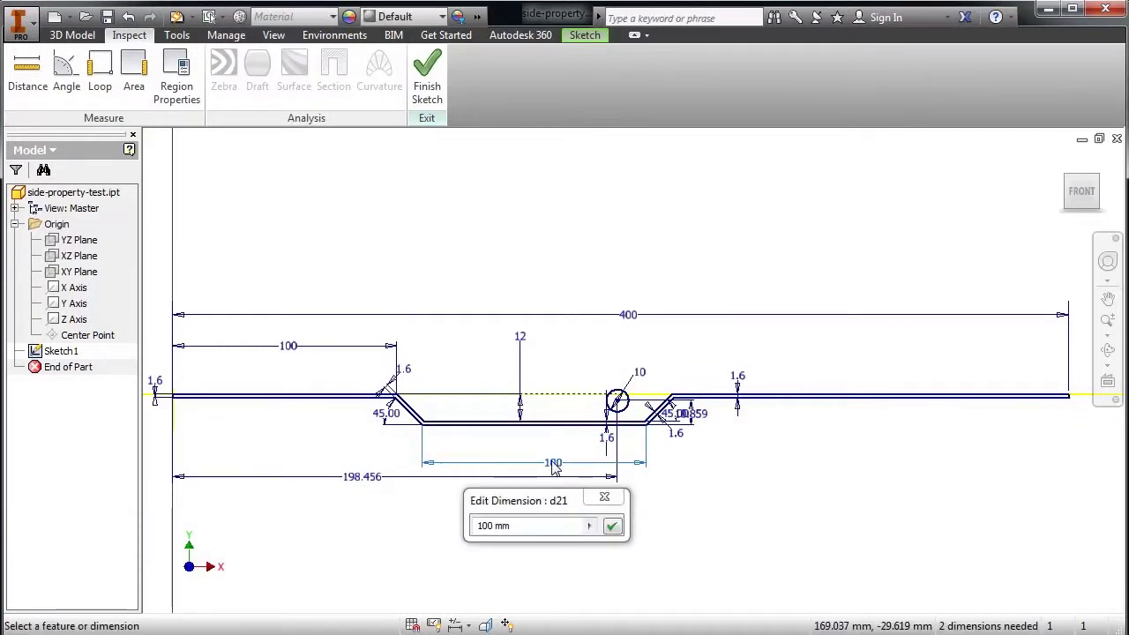
{"action": "type", "text": "50"}
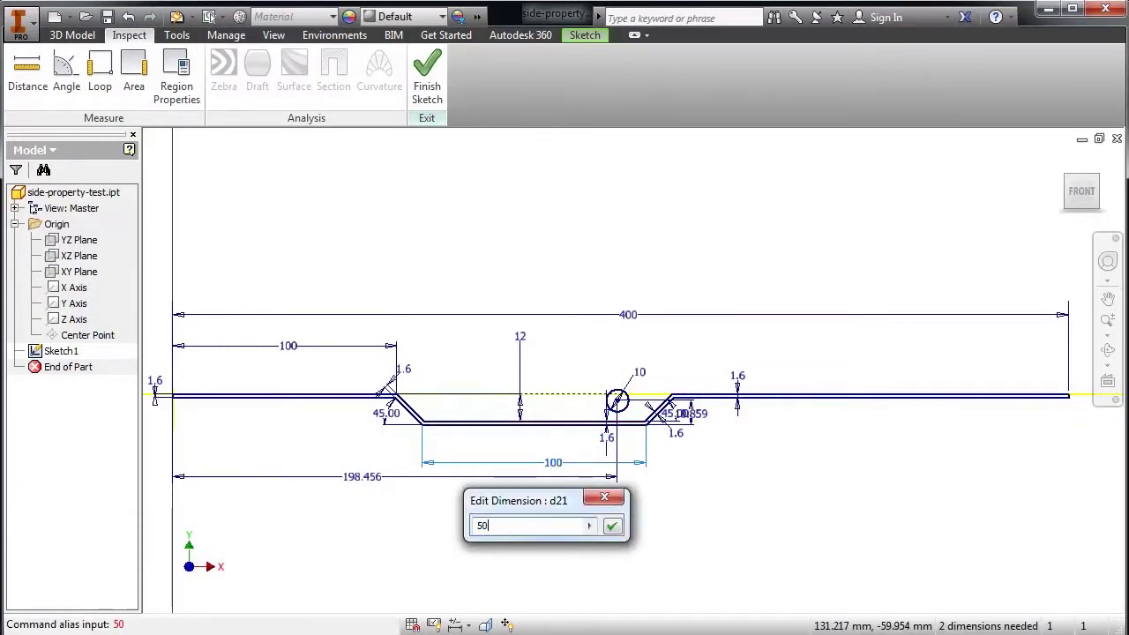
{"action": "key", "text": "Return"}
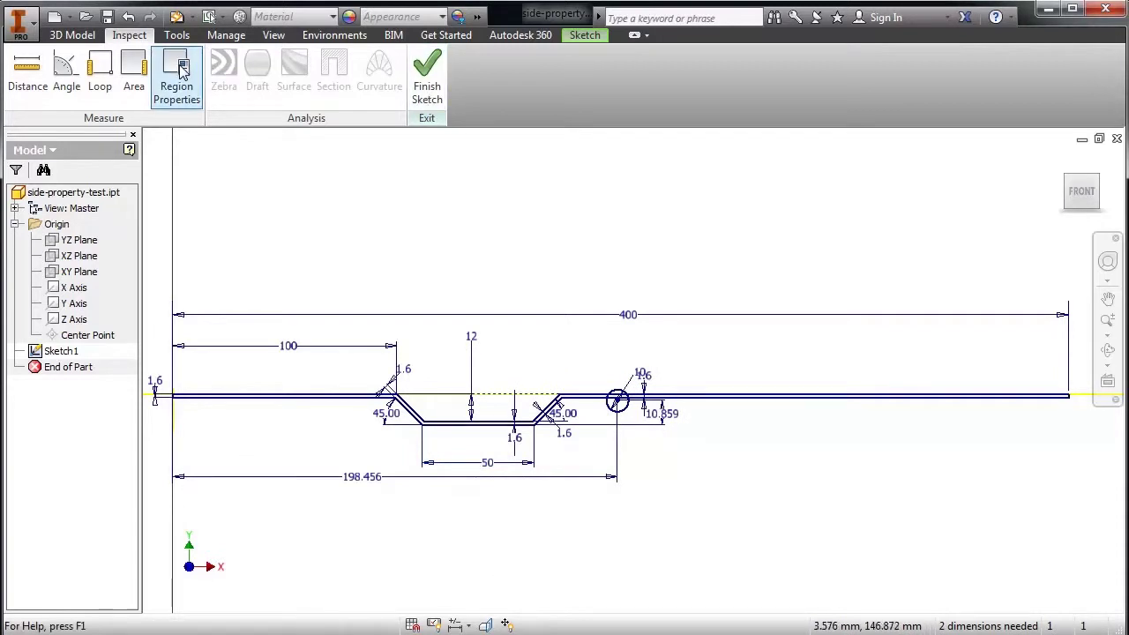
- Recalculate the profile loop's region properties, note Ix 10922.388 mm⁴, and close the results
{"action": "left_click", "coordinate": [178, 75]}
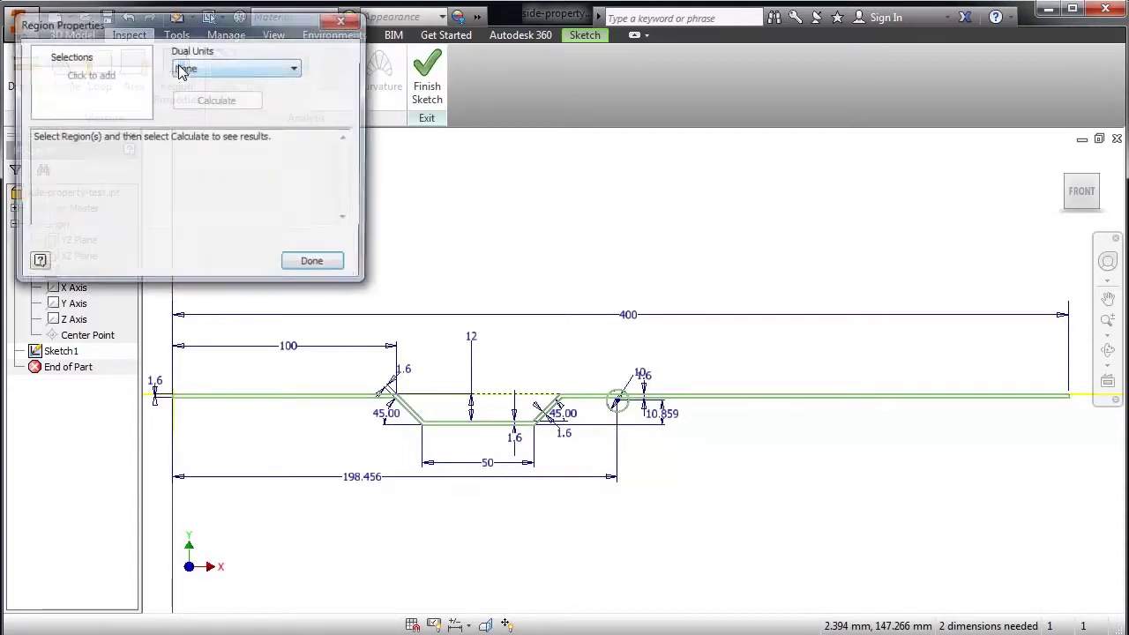
{"action": "left_click", "coordinate": [675, 395]}
{"action": "left_click", "coordinate": [217, 100]}
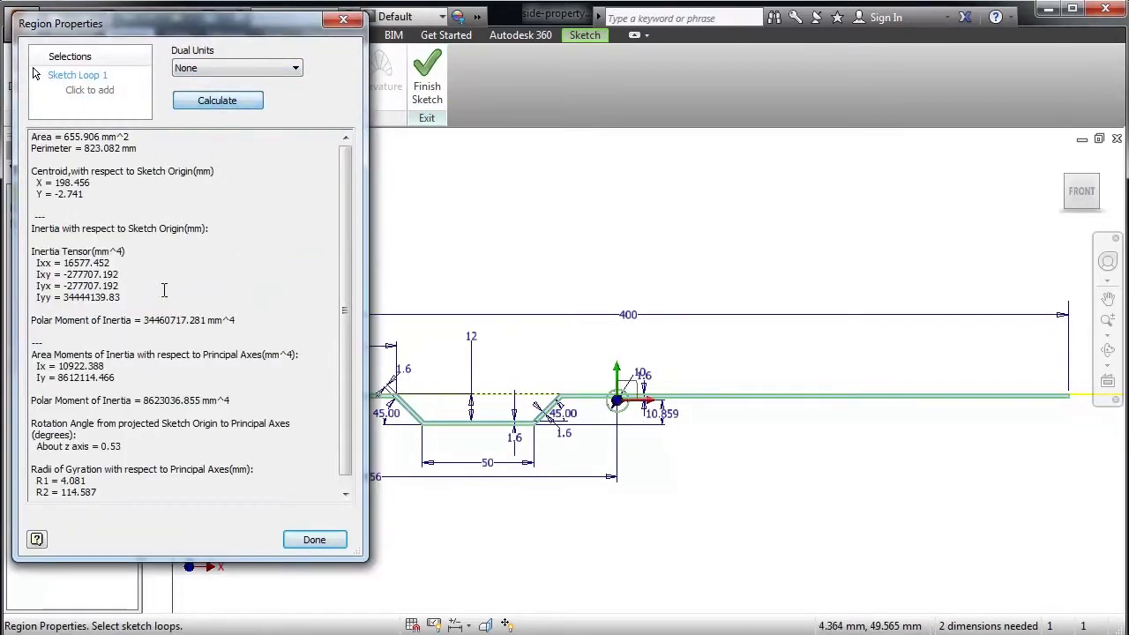
{"action": "left_click_drag", "start_coordinate": [58, 366], "coordinate": [100, 367]}
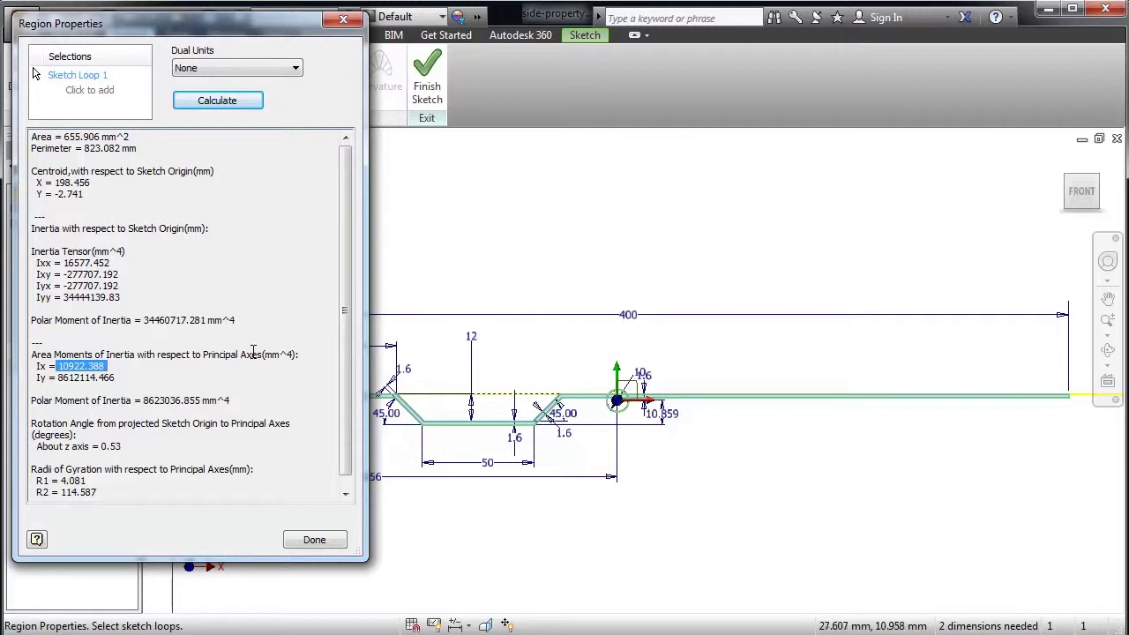
{"action": "left_click", "coordinate": [343, 19]}
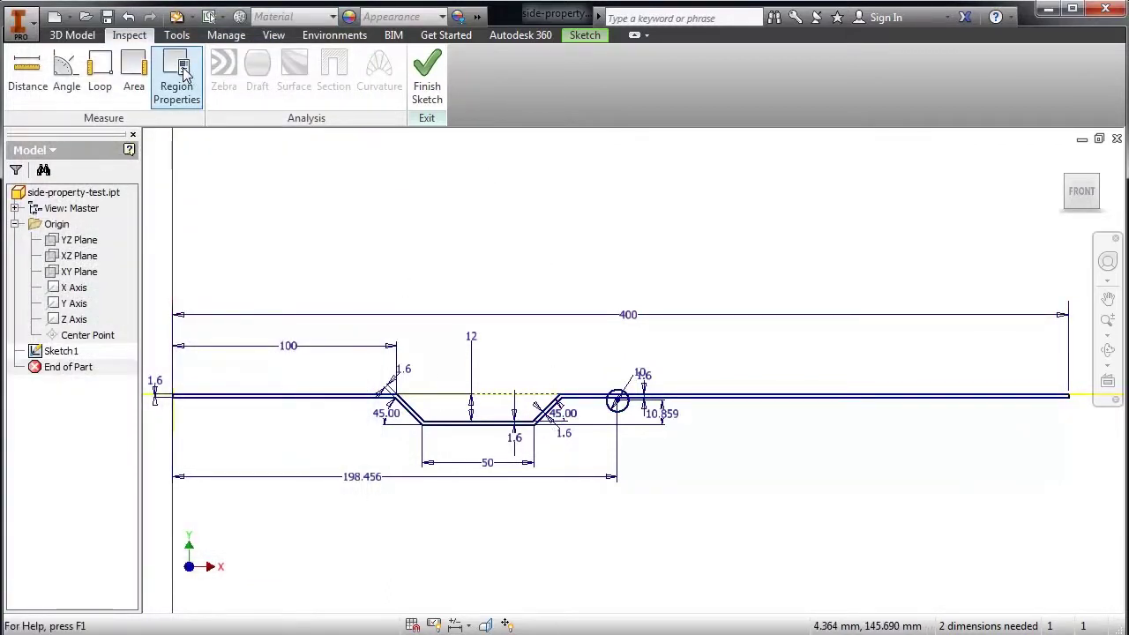
- Set the step-out width dimension back to 100 mm
{"action": "double_click", "coordinate": [491, 468]}
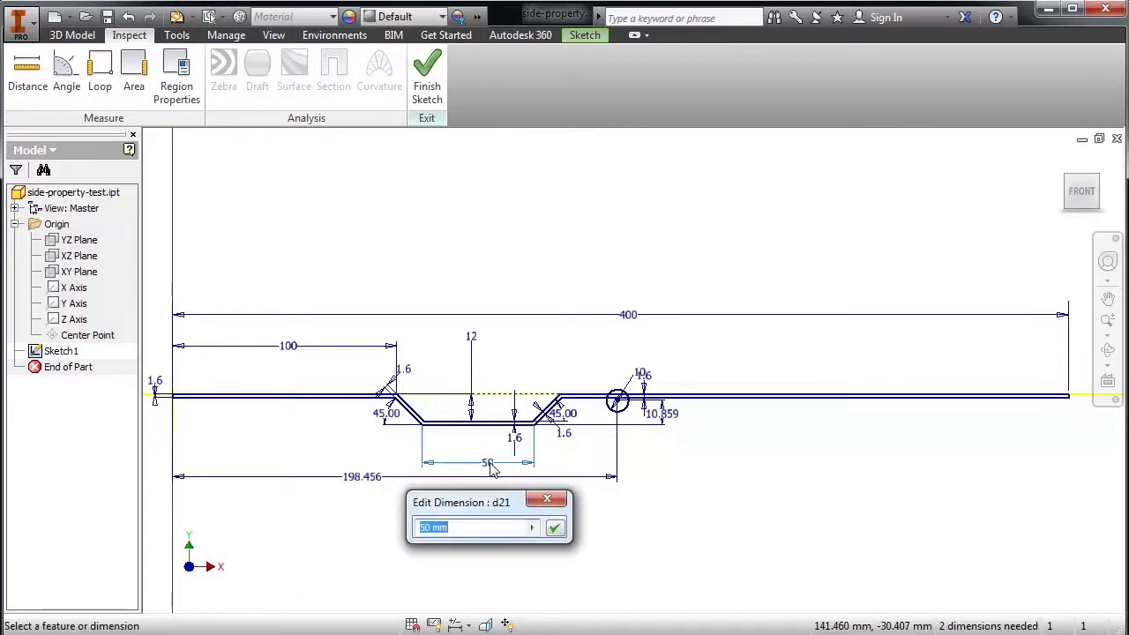
{"action": "type", "text": "100"}
{"action": "key", "text": "Return"}
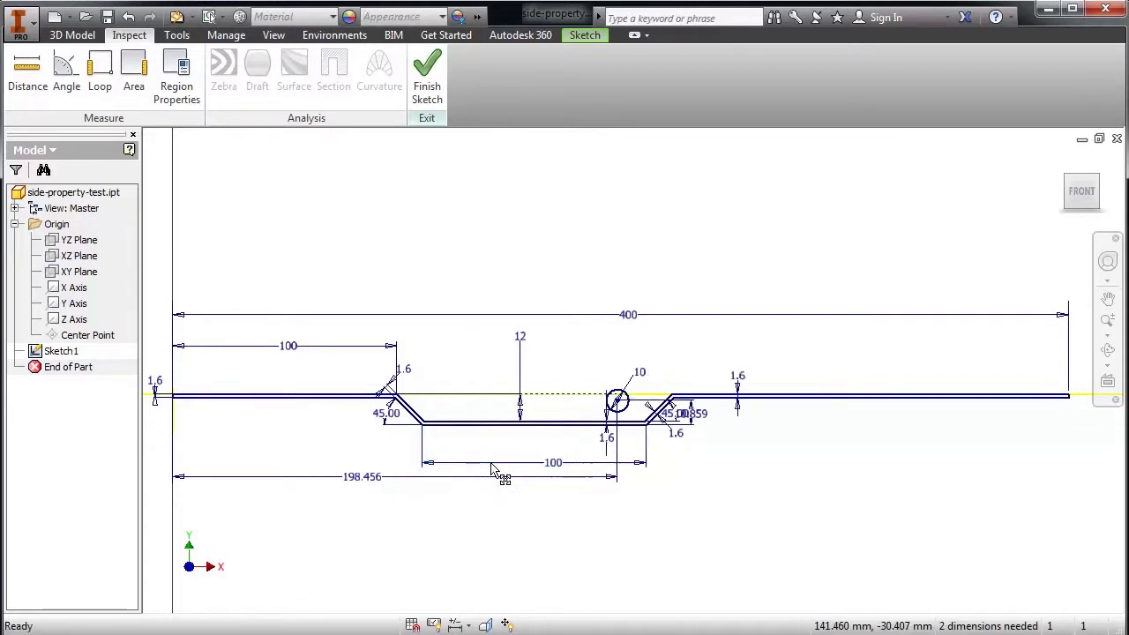
- Change the step-out depth dimension from 12 to 20 mm
{"action": "double_click", "coordinate": [522, 344]}
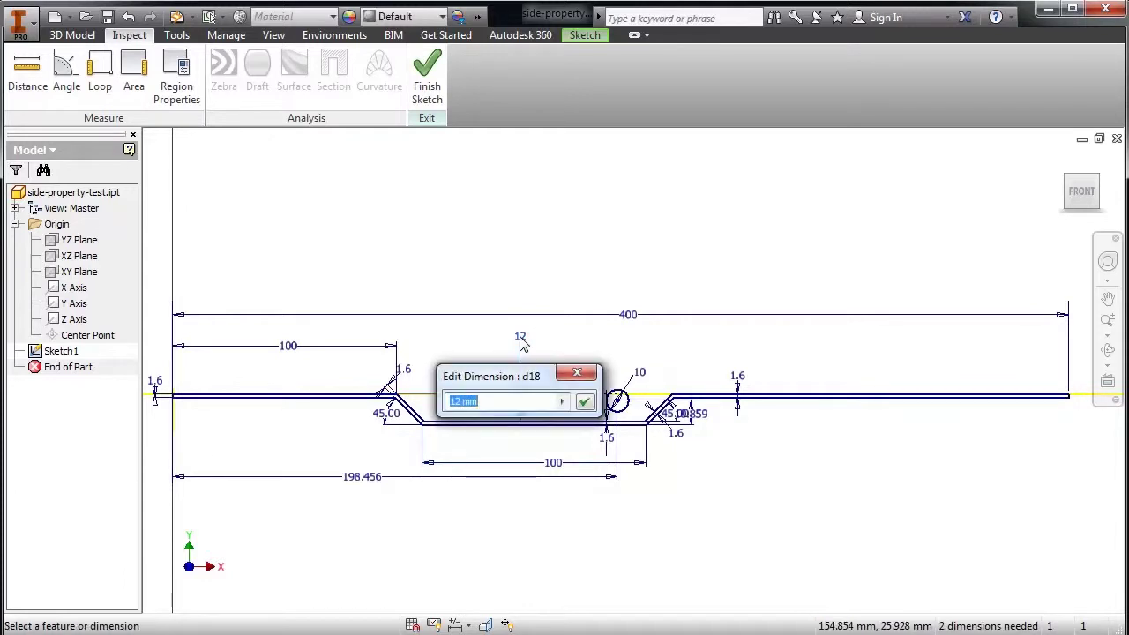
{"action": "type", "text": "20"}
{"action": "key", "text": "Return"}
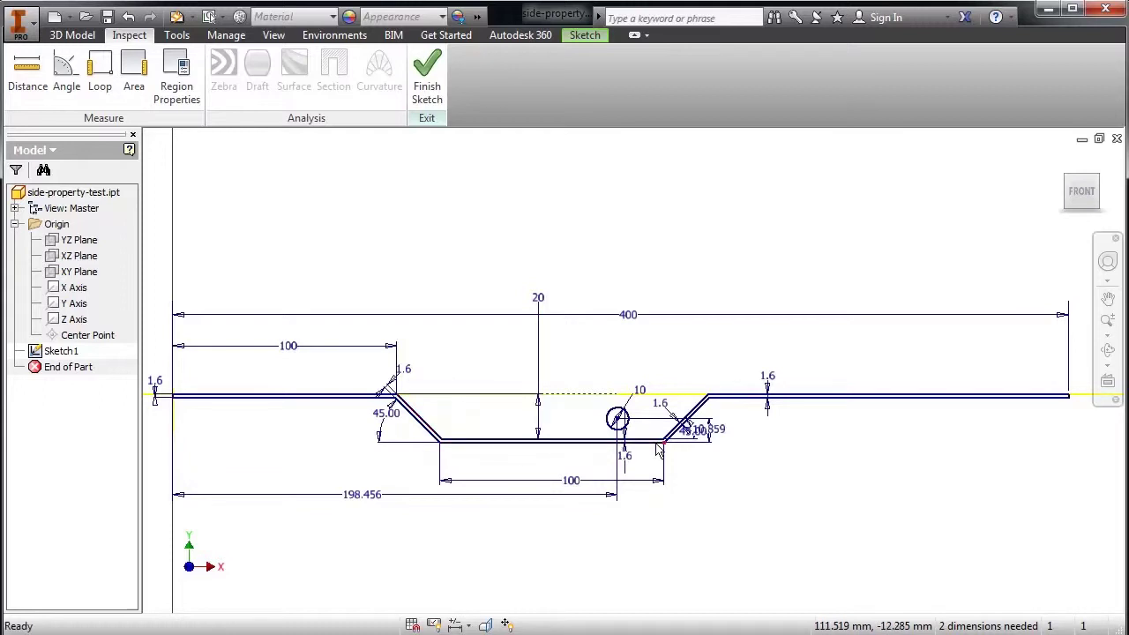
- Calculate the profile loop's region properties, highlight Ix 49093.66 mm⁴, and close the results
{"action": "left_click", "coordinate": [179, 74]}
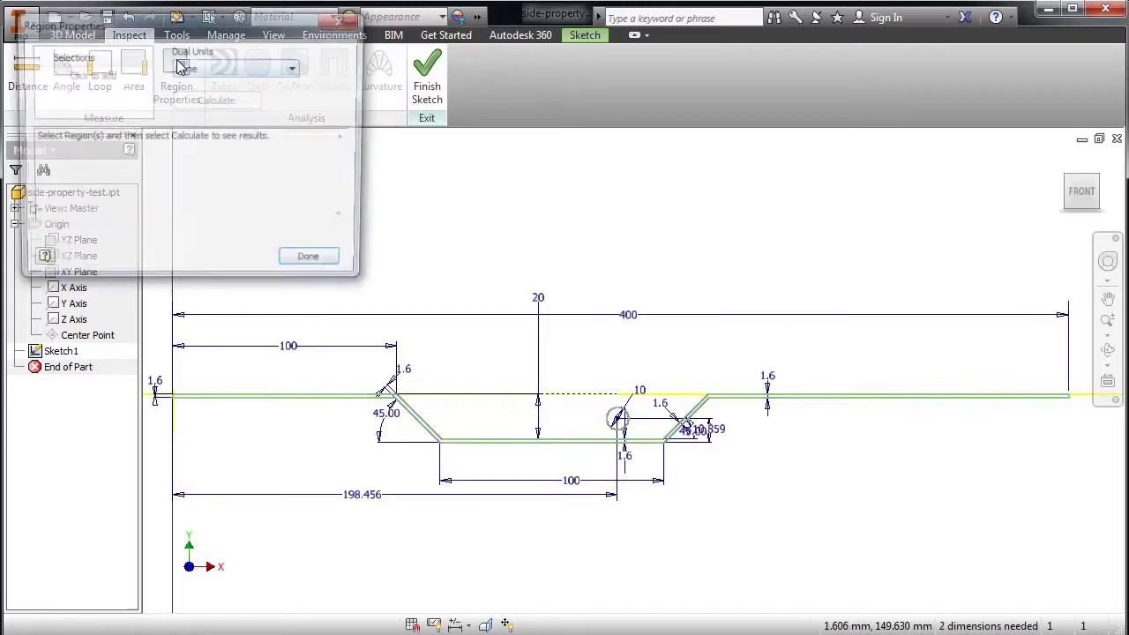
{"action": "left_click", "coordinate": [454, 388]}
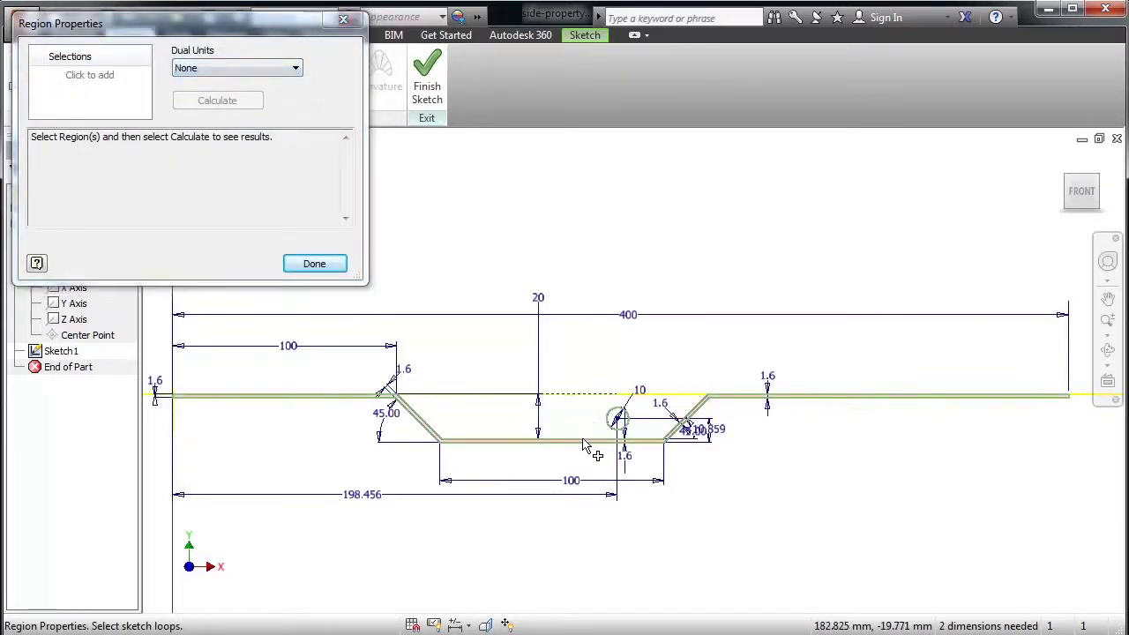
{"action": "left_click", "coordinate": [217, 100]}
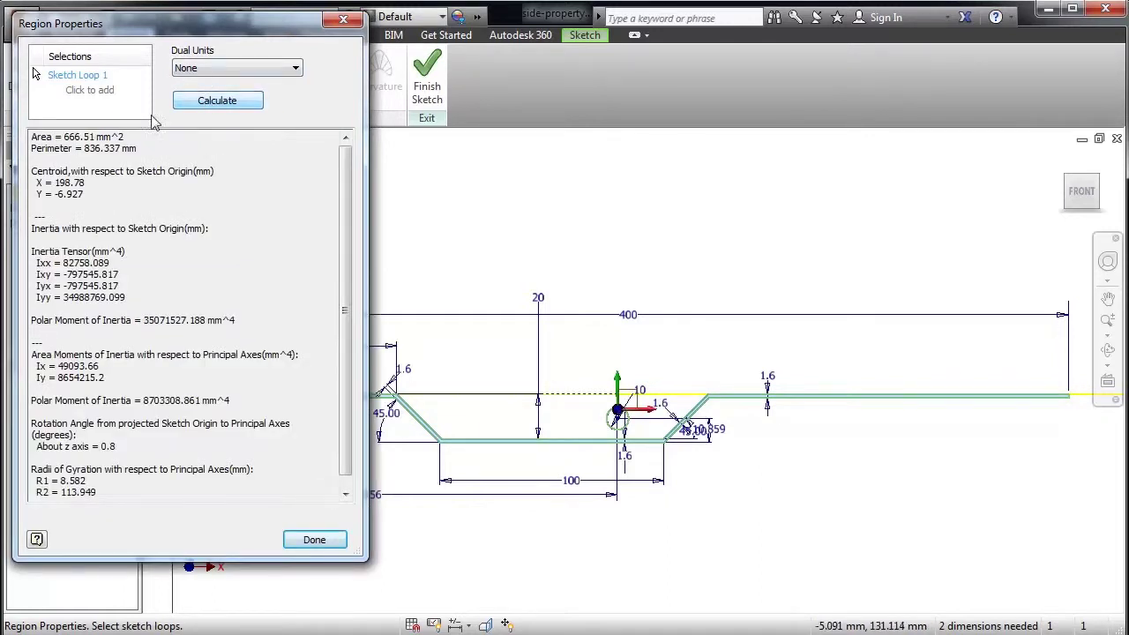
{"action": "left_click_drag", "start_coordinate": [33, 357], "coordinate": [185, 363]}
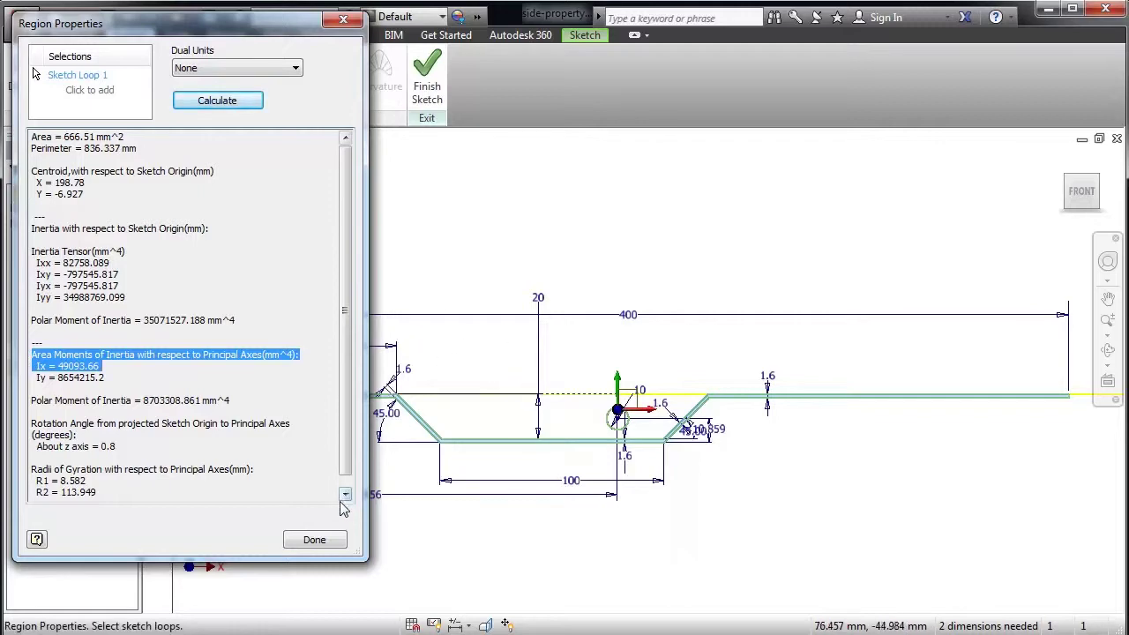
{"action": "left_click", "coordinate": [316, 540]}
- Change the step-out depth dimension from 20 to 40 mm
{"action": "double_click", "coordinate": [540, 299]}
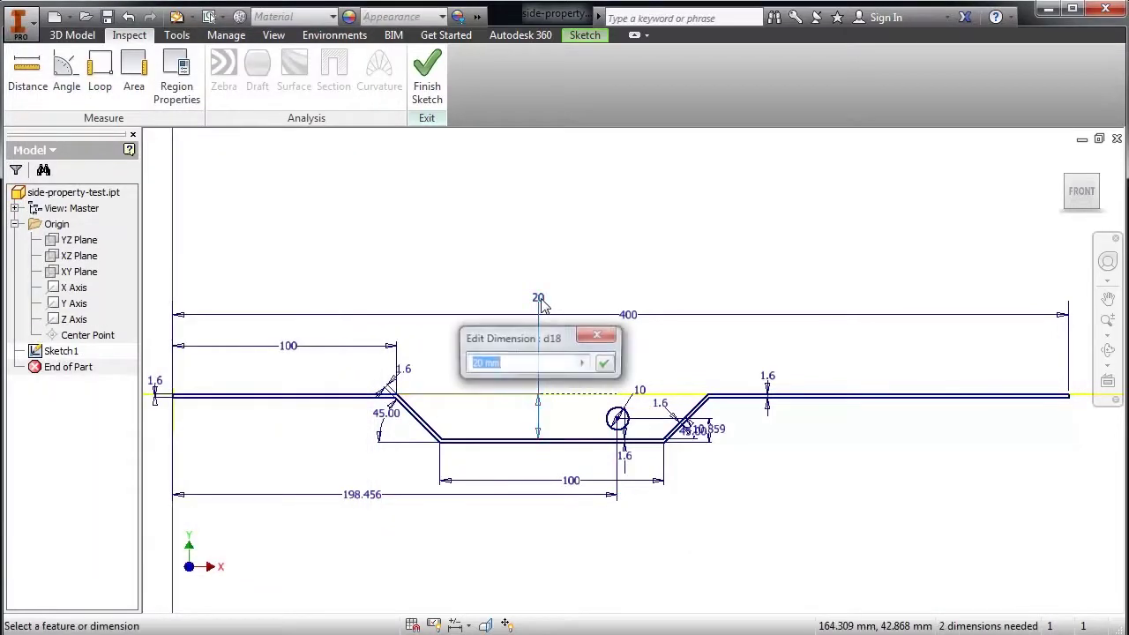
{"action": "type", "text": "40"}
{"action": "key", "text": "Return"}
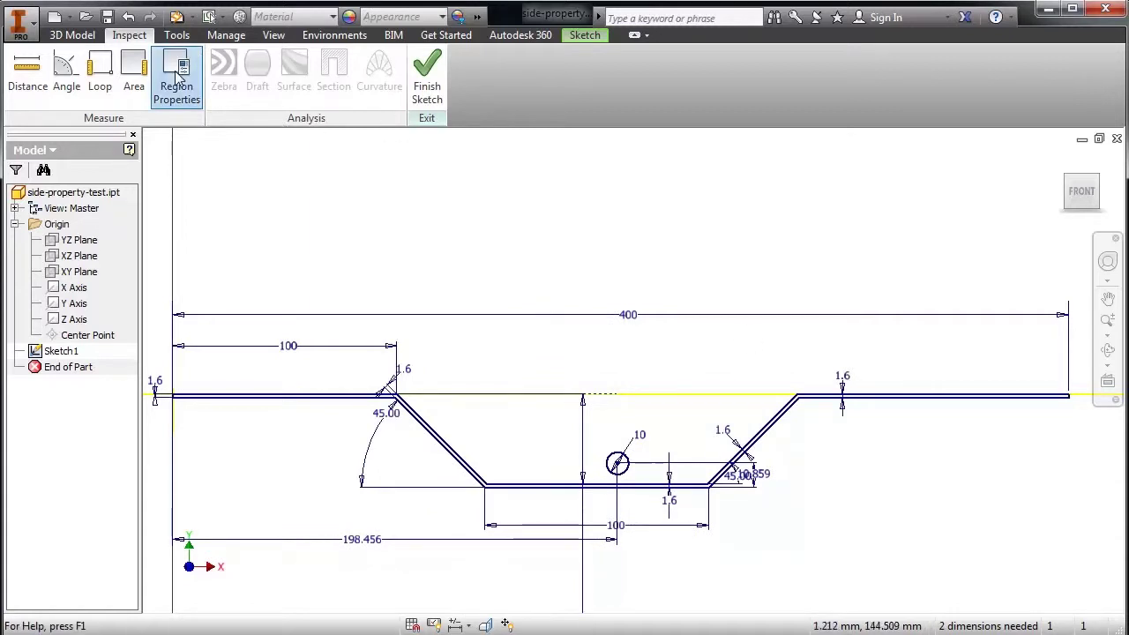
- Calculate the profile loop's region properties and highlight Ix 206233.508 mm⁴
{"action": "left_click", "coordinate": [176, 83]}
{"action": "left_click", "coordinate": [427, 433]}
{"action": "left_click", "coordinate": [217, 100]}
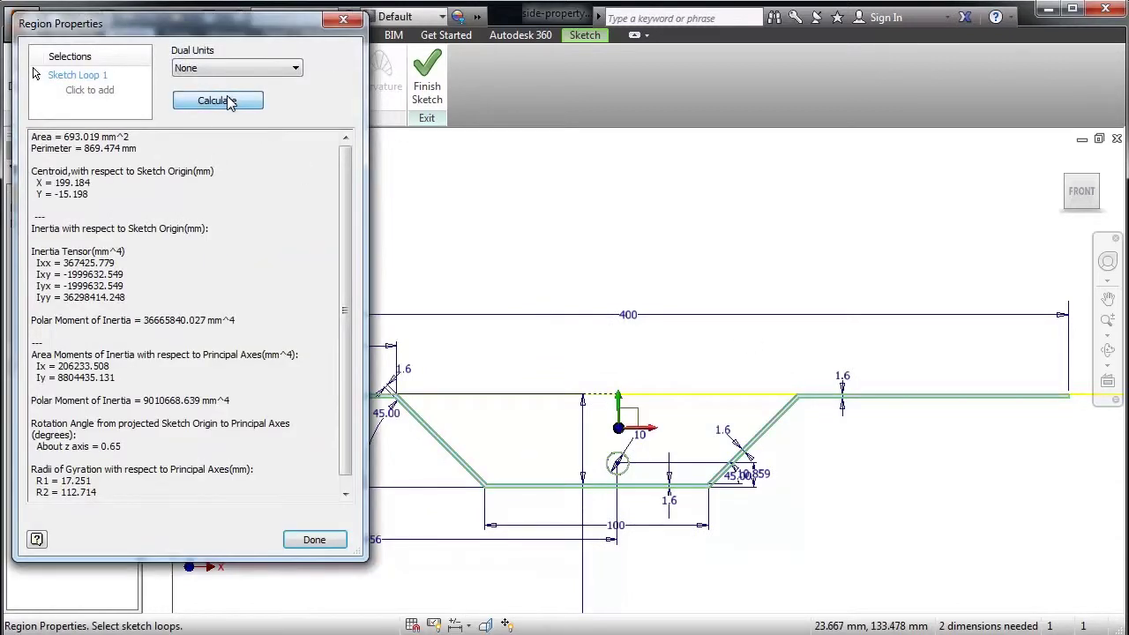
{"action": "left_click_drag", "start_coordinate": [58, 365], "coordinate": [95, 362]}
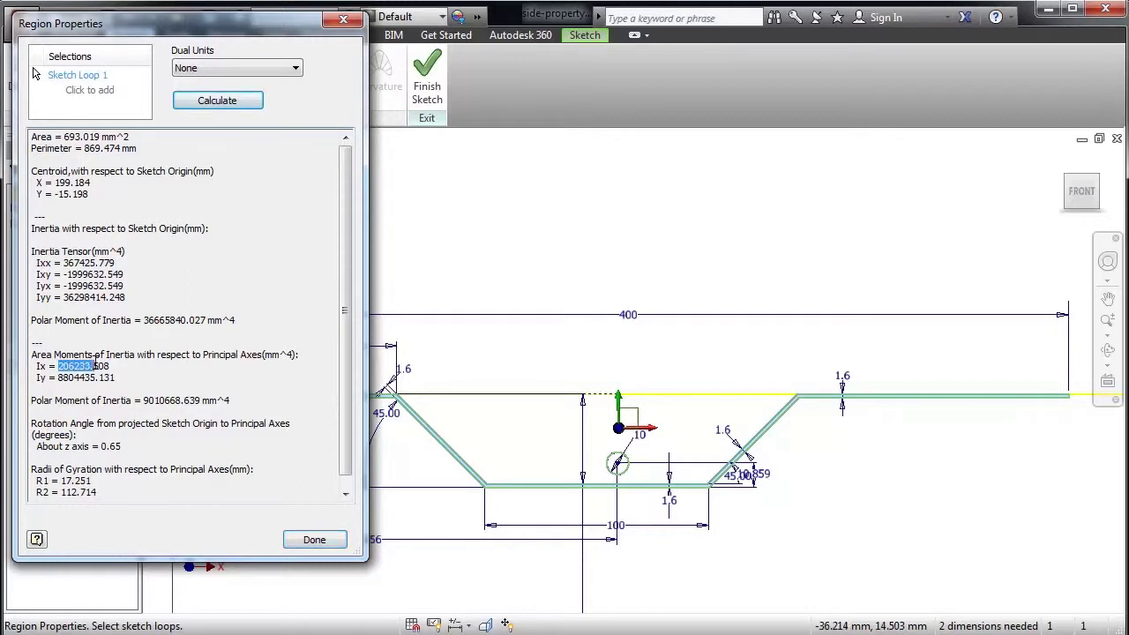